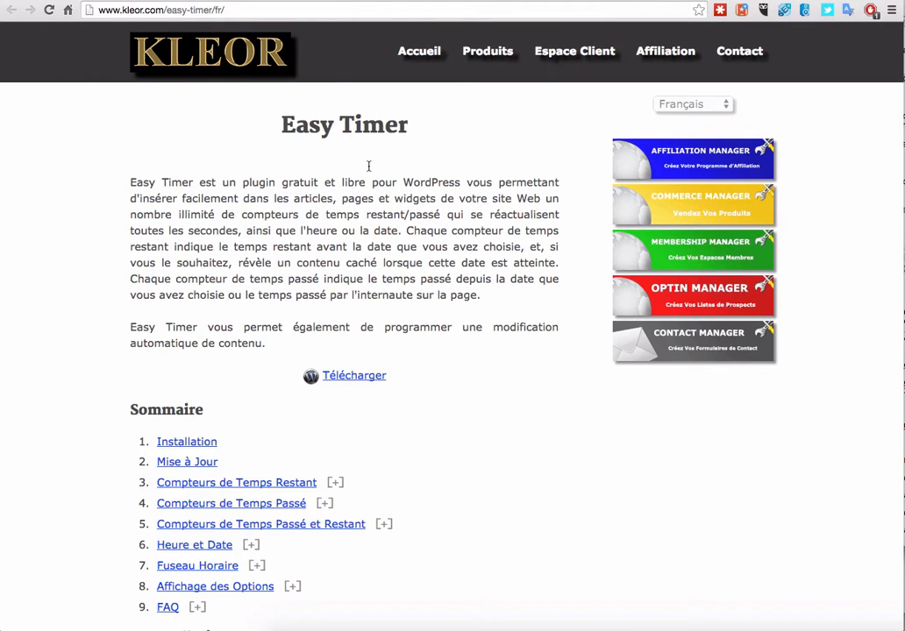
# - Look over the Easy Timer plugin's description, table of contents and installation instructions on its documentation page
pyautogui.tripleClick(298, 123)
pyautogui.click(285, 169)
pyautogui.scroll(-4, 438, 276)
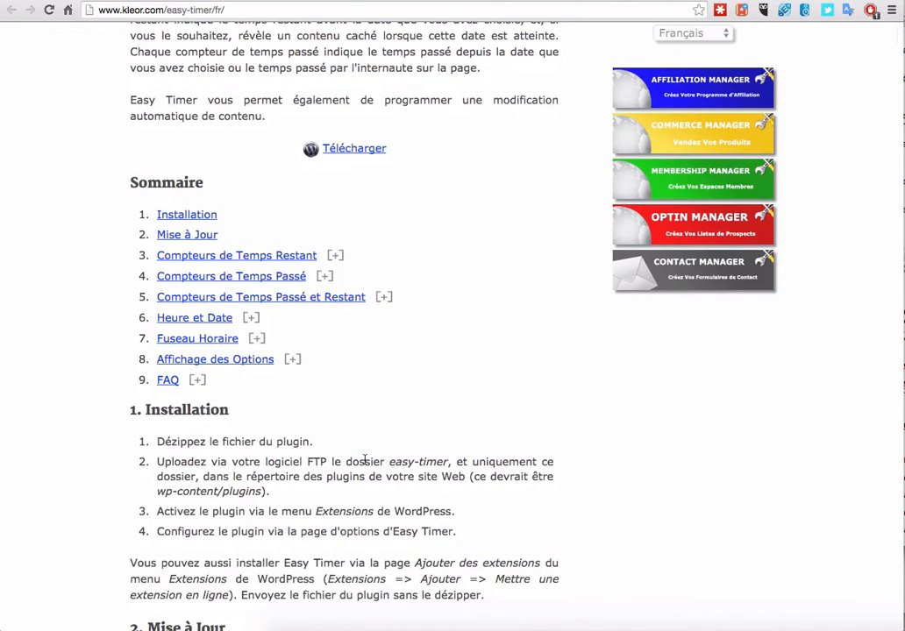
pyautogui.scroll(5, 424, 282)
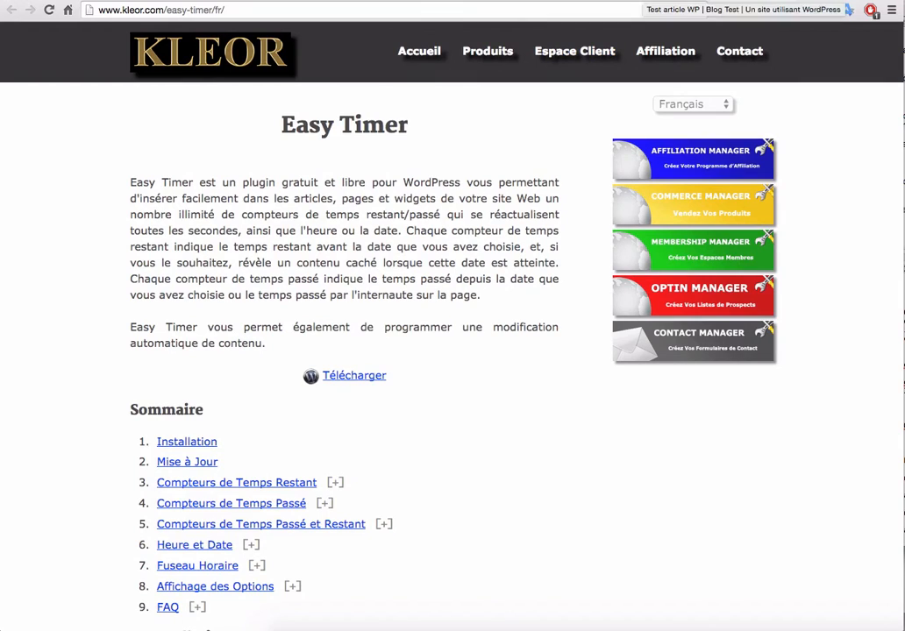
# - Switch to the local test blog and open its WordPress administration at localhost:8888/wp-admin/
pyautogui.click(848, 11)
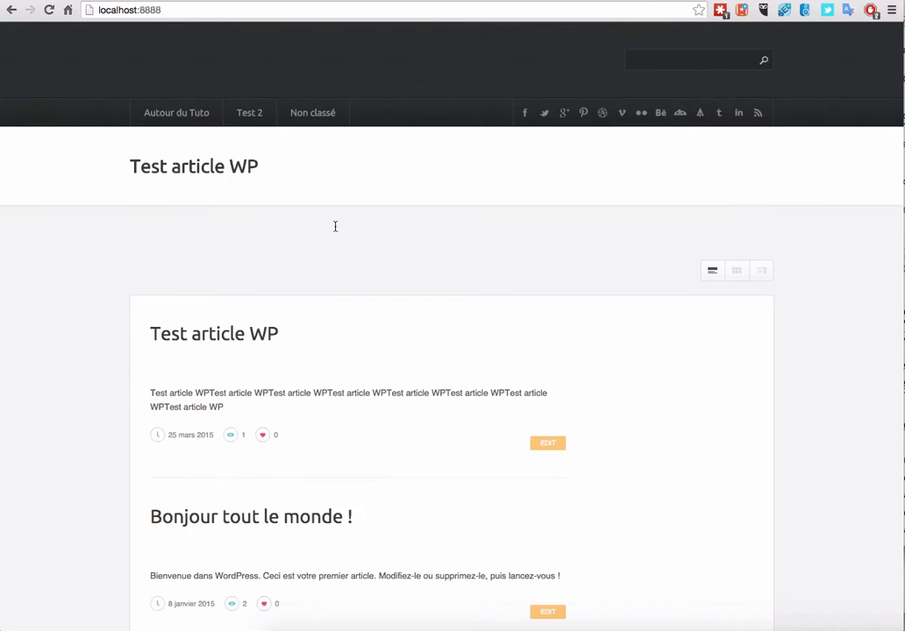
pyautogui.click(192, 9)
pyautogui.click(214, 9)
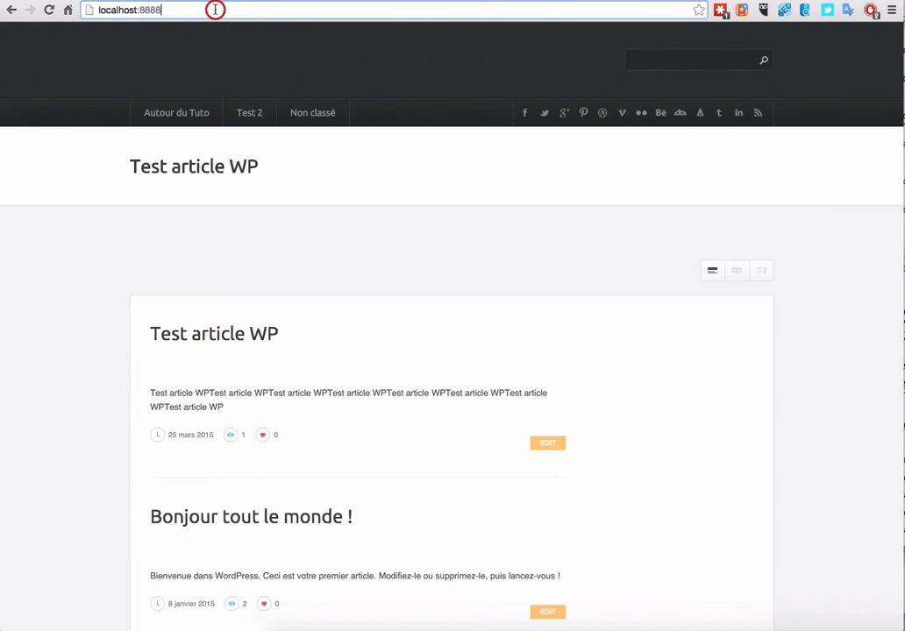
pyautogui.write('/')
pyautogui.click(171, 49)
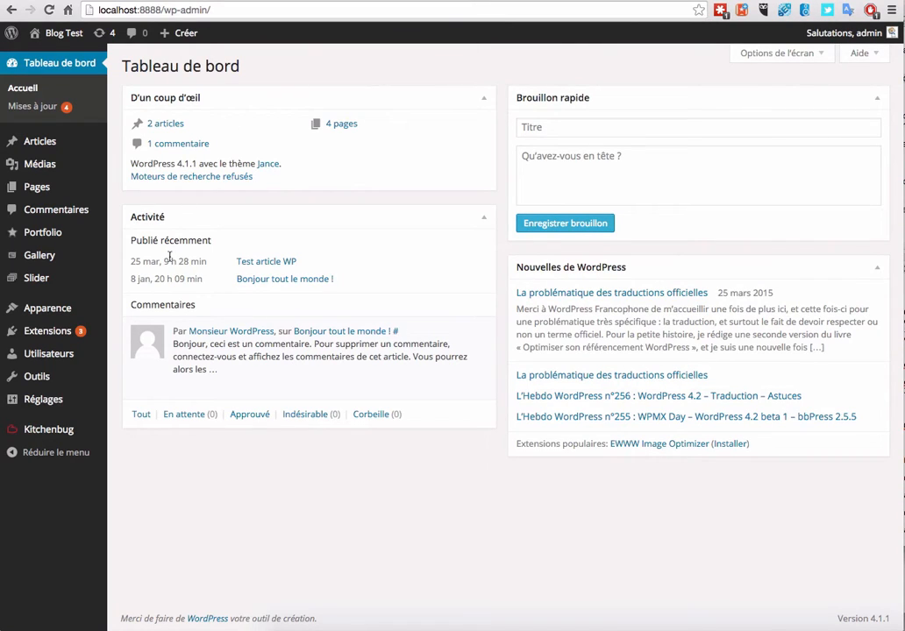
# - Search for the Easy Timer extension among the WordPress extensions available to add
pyautogui.moveTo(61, 324)
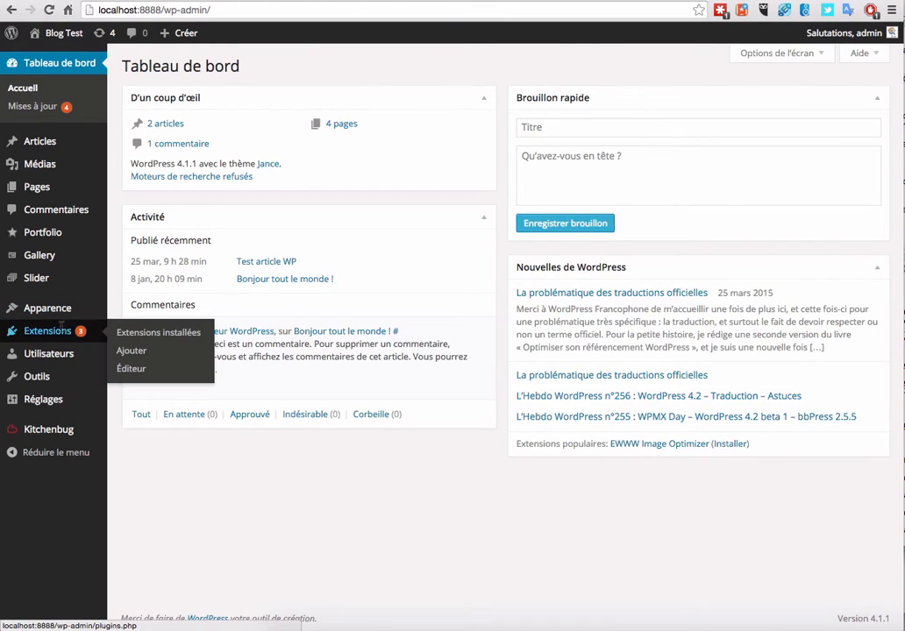
pyautogui.click(133, 350)
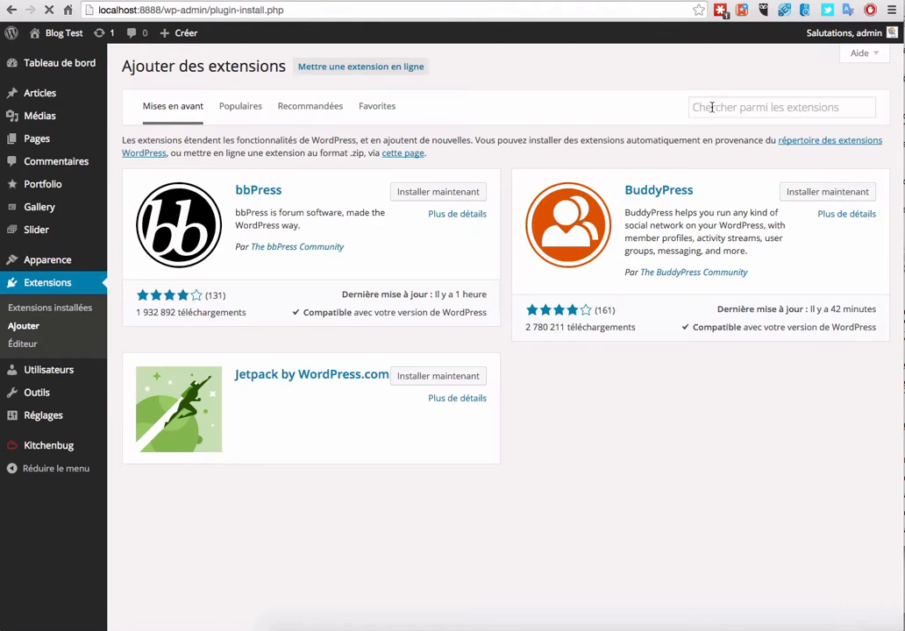
pyautogui.click(719, 110)
pyautogui.write('Easy Timer')
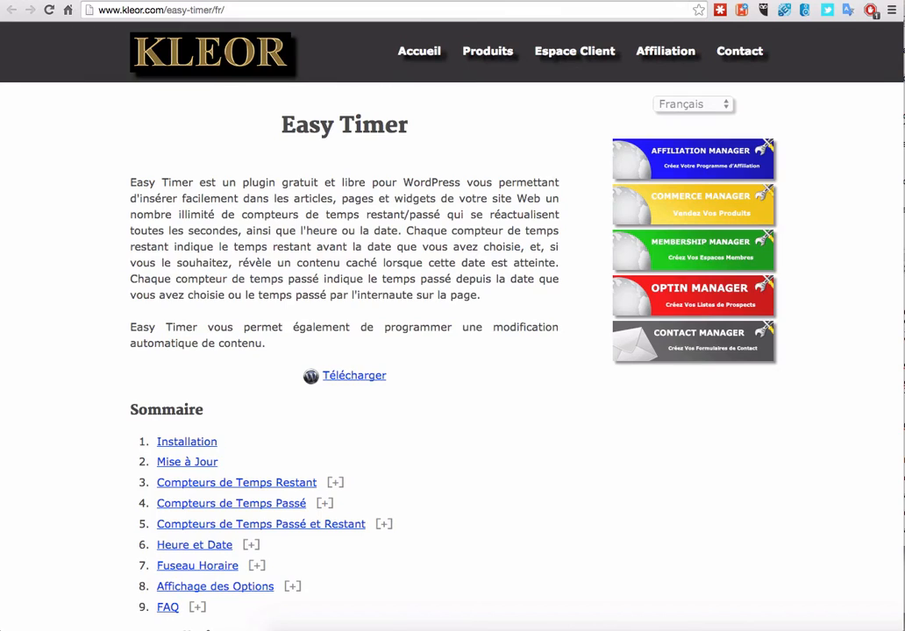
pyautogui.click(651, 1)
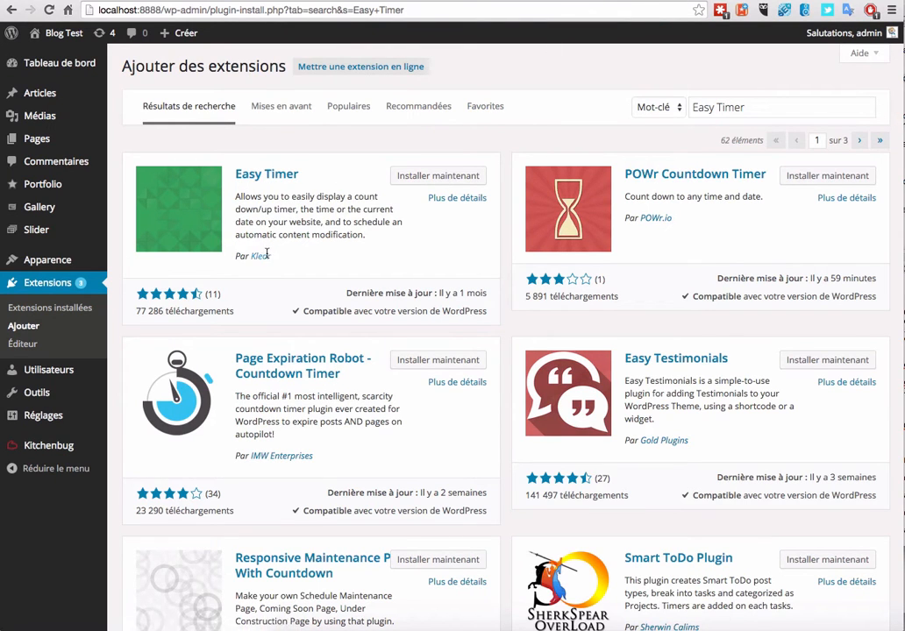
# - Install the Easy Timer extension by Kleor and activate it
pyautogui.click(435, 175)
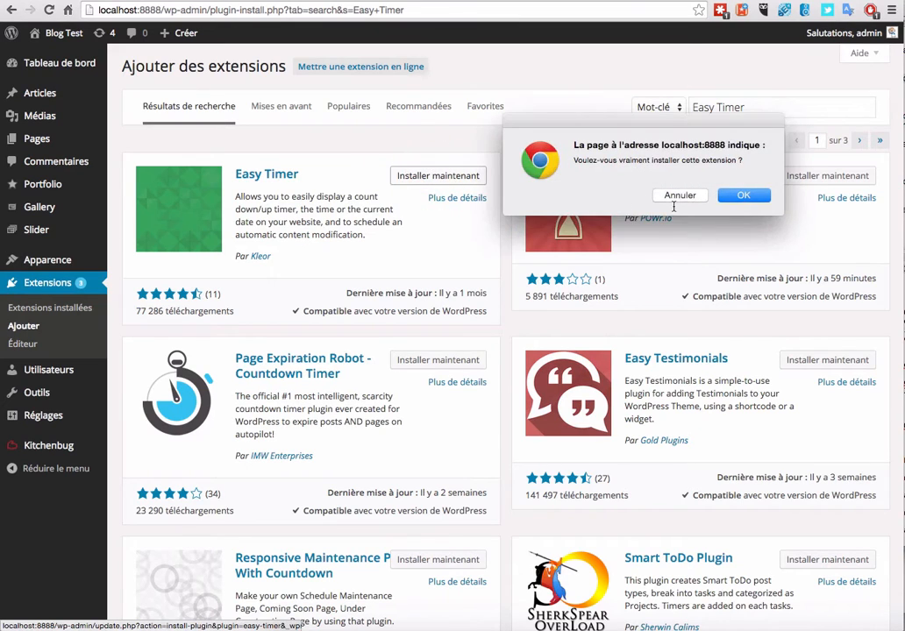
pyautogui.click(743, 196)
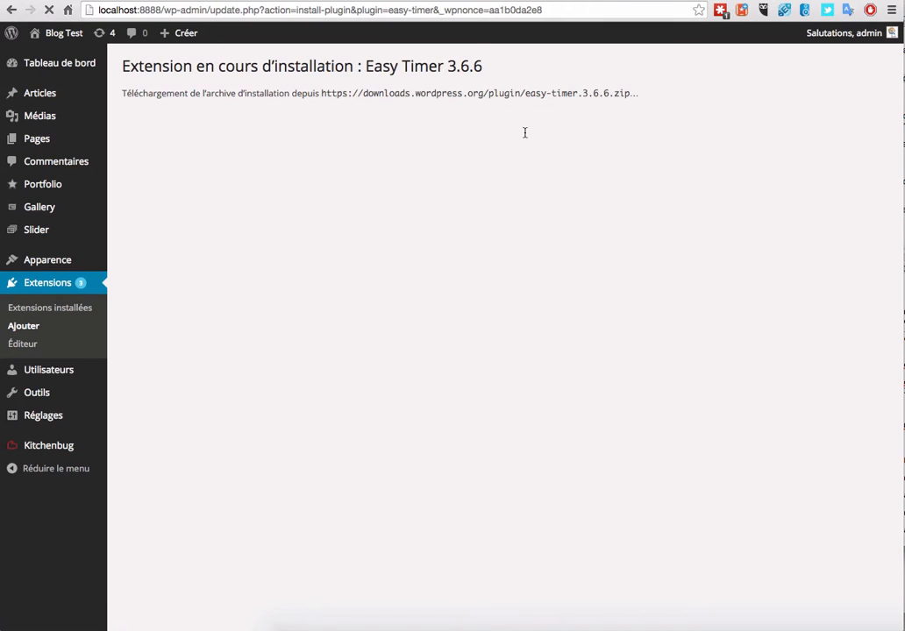
pyautogui.click(152, 179)
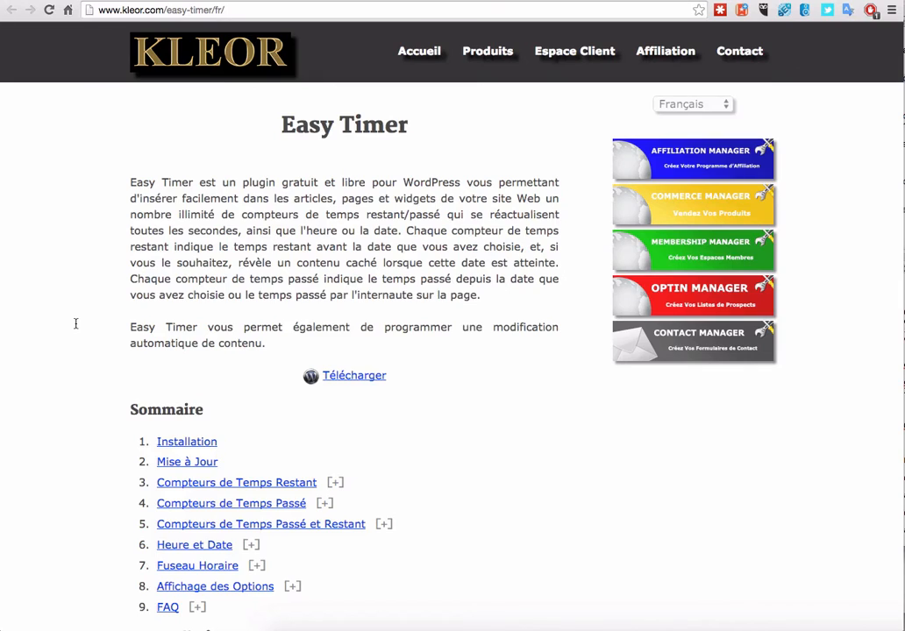
# - Review the documentation's installation, update and remaining-time counter sections, and return to the site's extensions list
pyautogui.scroll(-10, 74, 322)
pyautogui.scroll(-5, 100, 289)
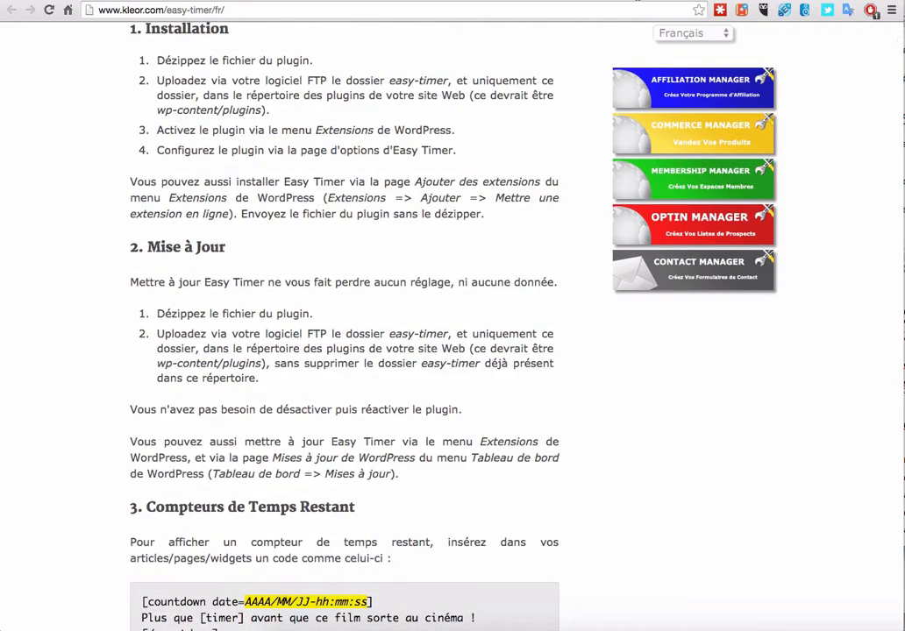
pyautogui.click(639, 0)
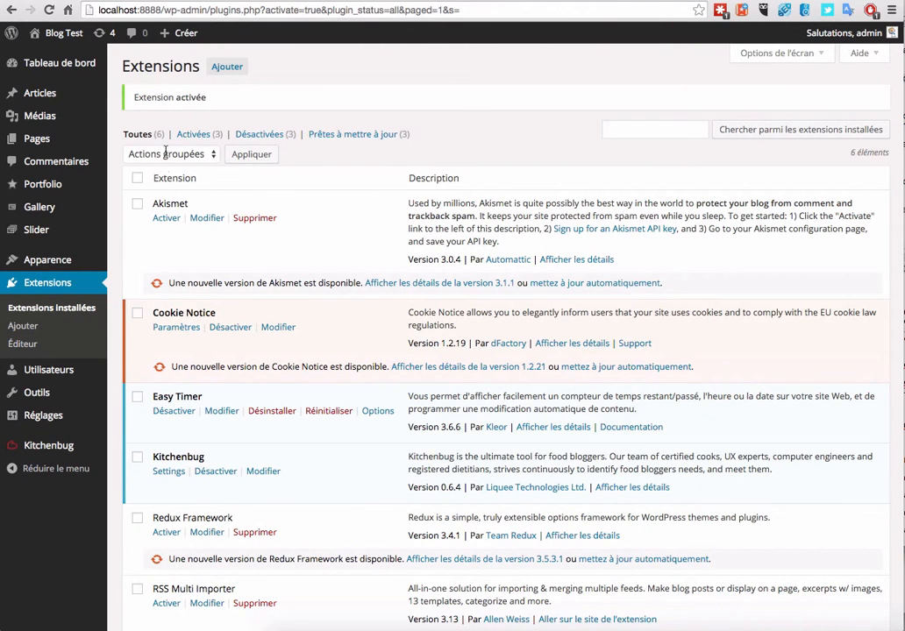
# - Open the existing page "Page d'exemple" for editing and delete all of its content
pyautogui.moveTo(37, 138)
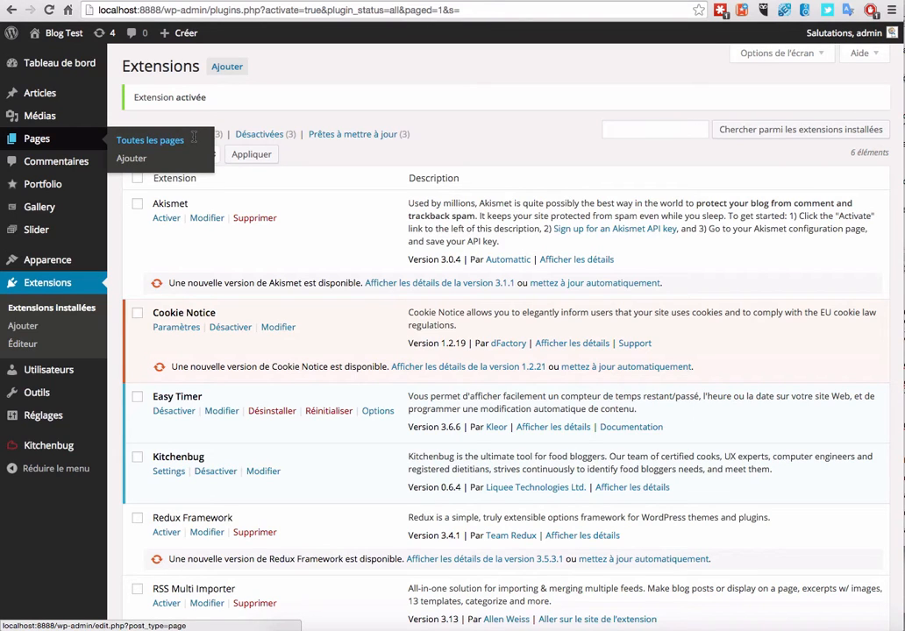
pyautogui.click(144, 141)
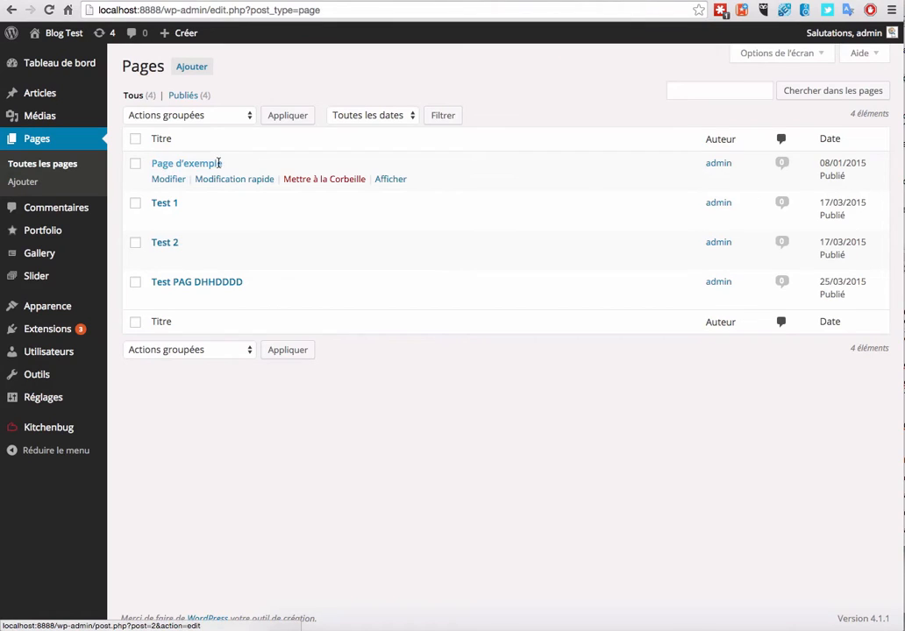
pyautogui.click(178, 178)
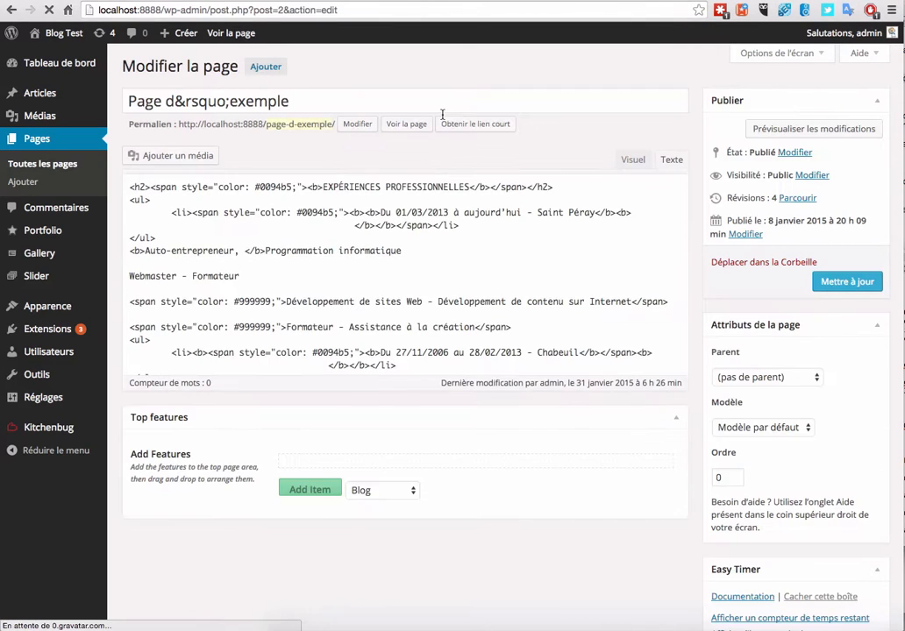
pyautogui.click(325, 260)
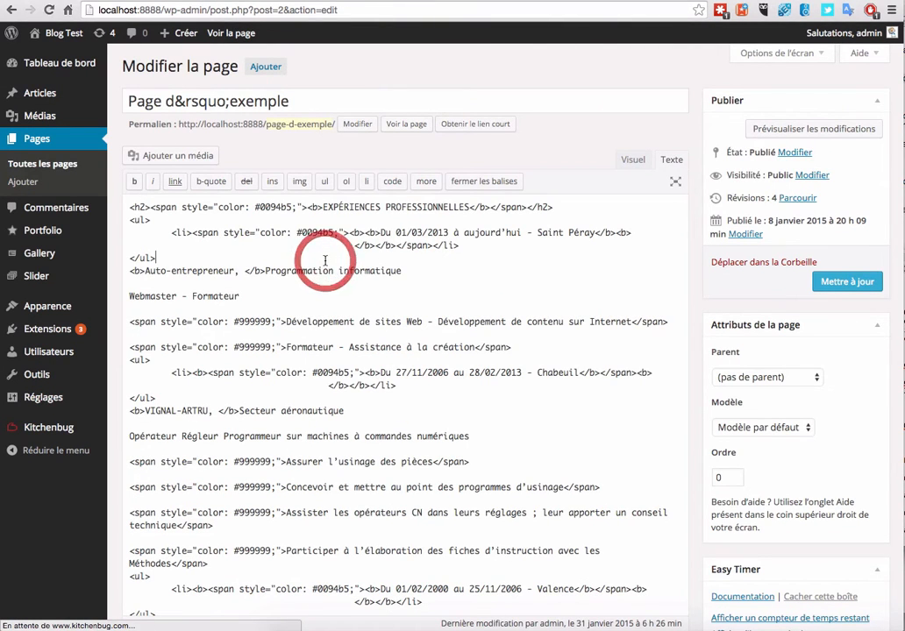
pyautogui.hotkey('ctrl', 'a')
pyautogui.press('BackSpace')
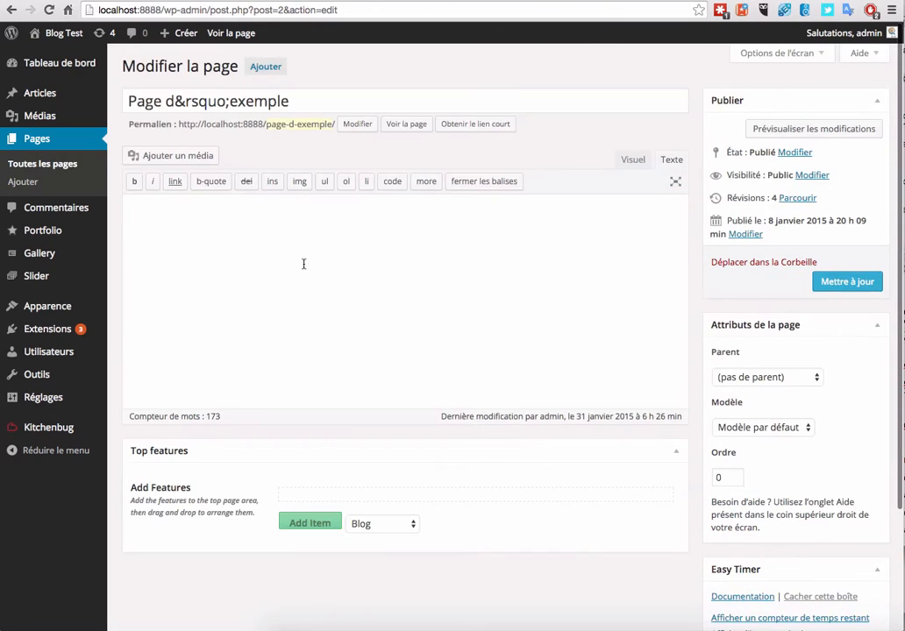
# - Copy the countdown shortcode from the documentation's "Compteurs de Temps Restant" section and paste it into the empty example page
pyautogui.click(473, 1)
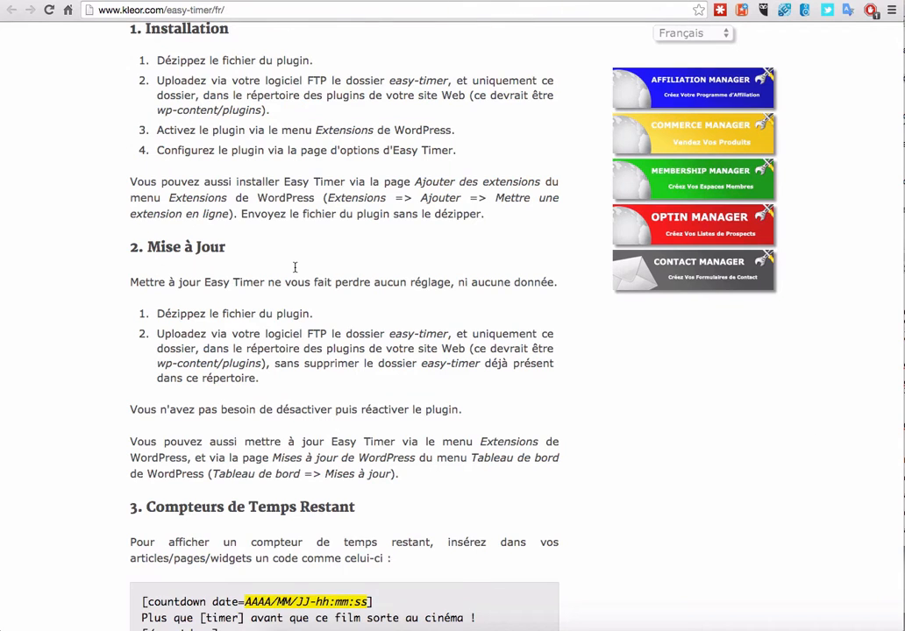
pyautogui.scroll(-2, 293, 268)
pyautogui.scroll(-2, 293, 267)
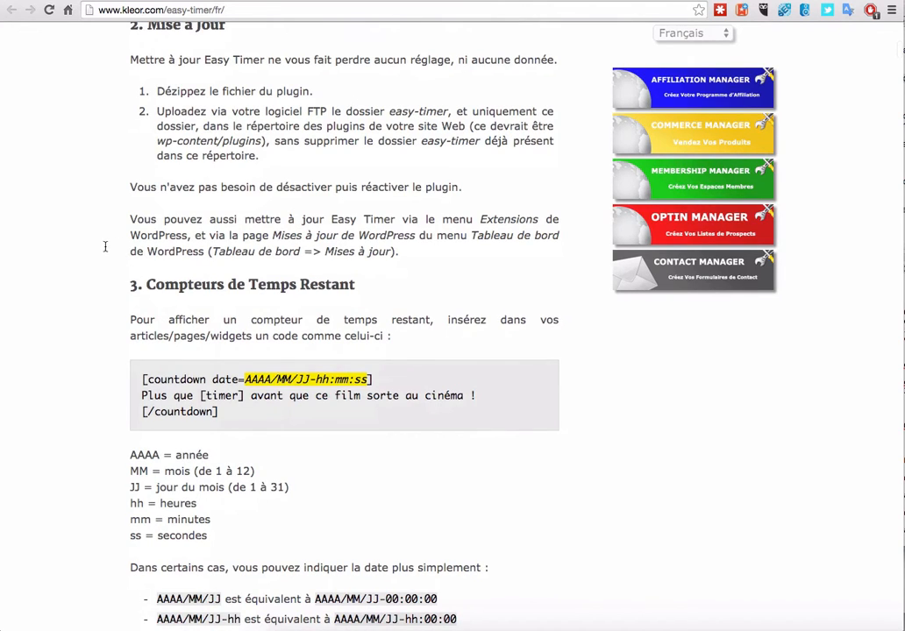
pyautogui.scroll(-2, 105, 248)
pyautogui.doubleClick(137, 262)
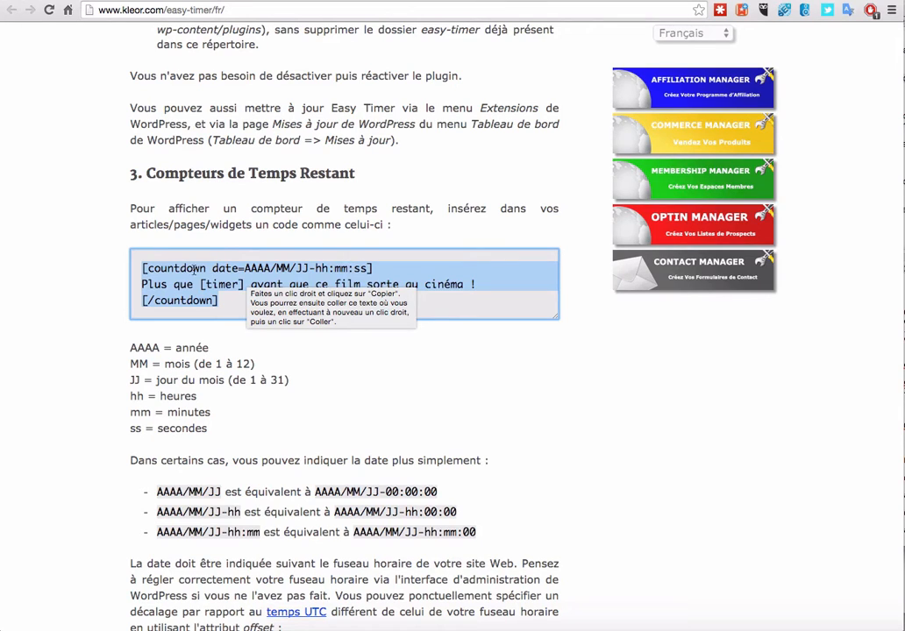
pyautogui.doubleClick(173, 268)
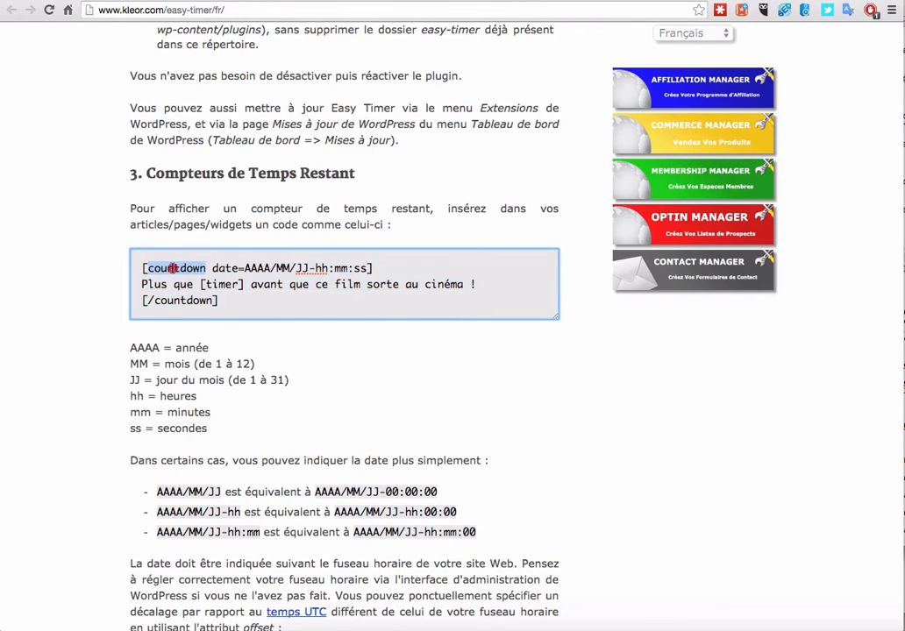
pyautogui.click(133, 277)
pyautogui.press('super+c')
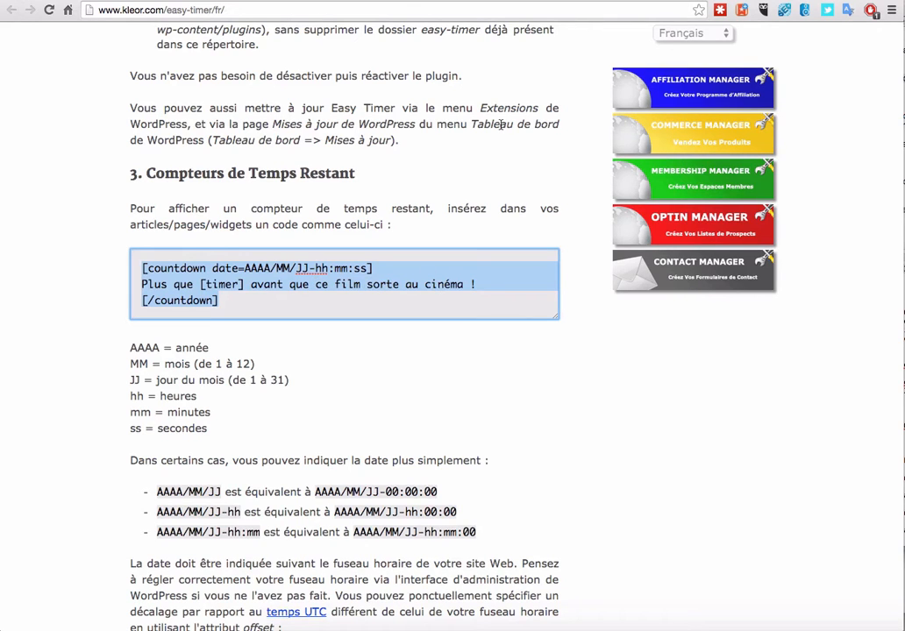
pyautogui.click(639, 1)
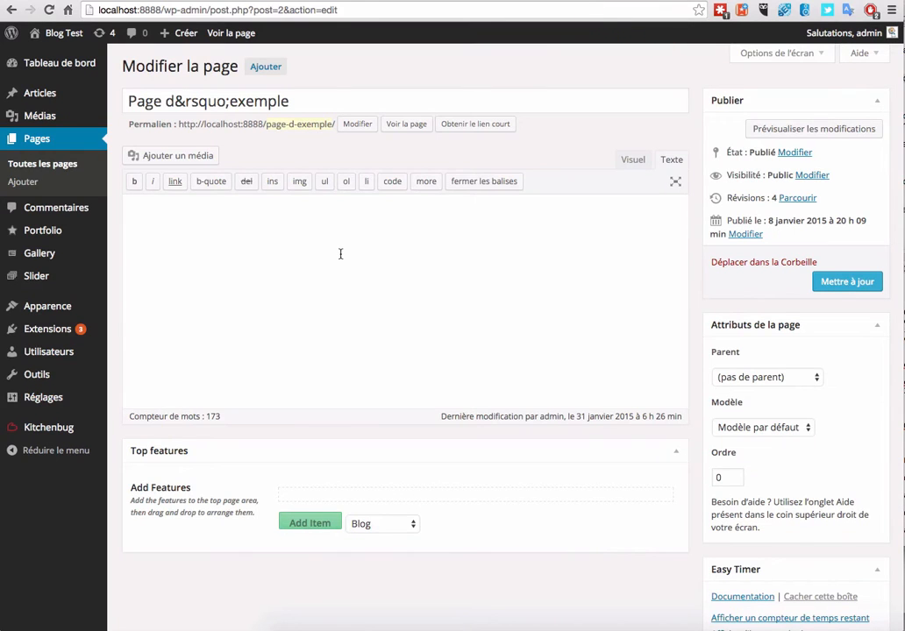
pyautogui.press('super+v')
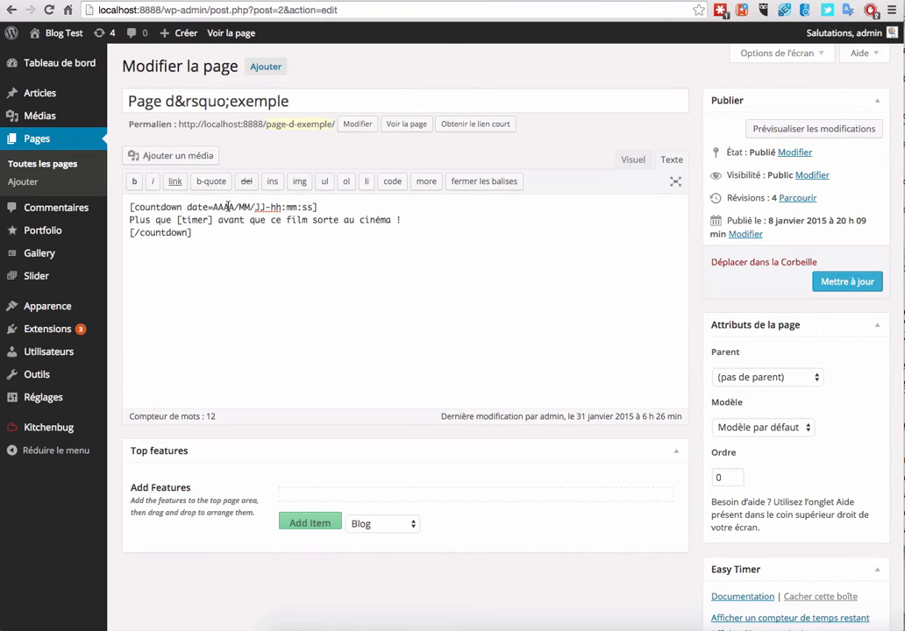
# - Replace the year, month and day placeholders in the countdown shortcode with 2015/04/22
pyautogui.doubleClick(224, 207)
pyautogui.write('2015')
pyautogui.doubleClick(244, 207)
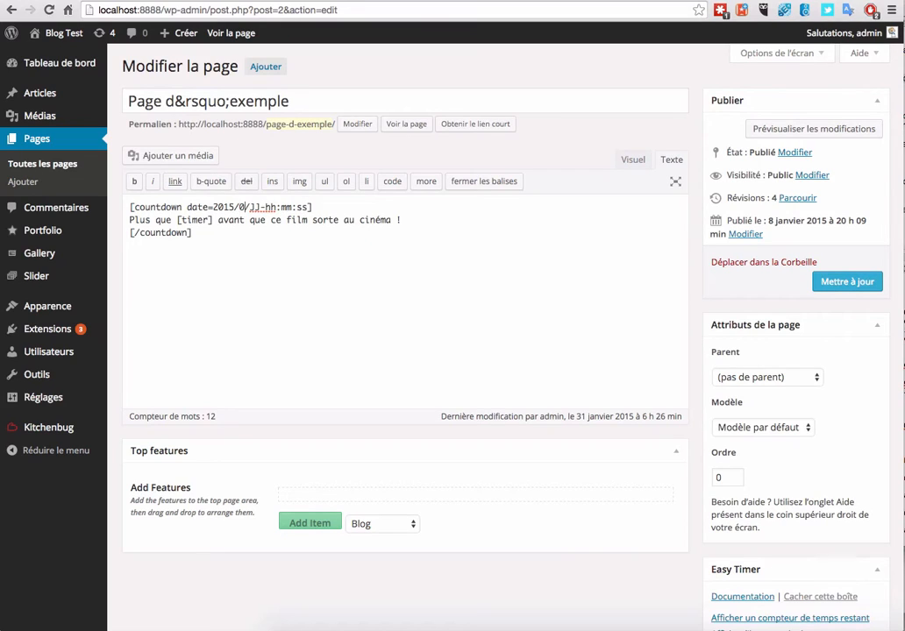
pyautogui.write('04')
pyautogui.doubleClick(258, 207)
pyautogui.press('BackSpace')
pyautogui.write('22')
# - Replace the shortcode's time placeholders with 11:00:00 and update the page
pyautogui.doubleClick(277, 207)
pyautogui.press('BackSpace')
pyautogui.write('11')
pyautogui.doubleClick(292, 206)
pyautogui.write('00')
pyautogui.doubleClick(302, 206)
pyautogui.press('BackSpace')
pyautogui.write('00')
pyautogui.click(840, 279)
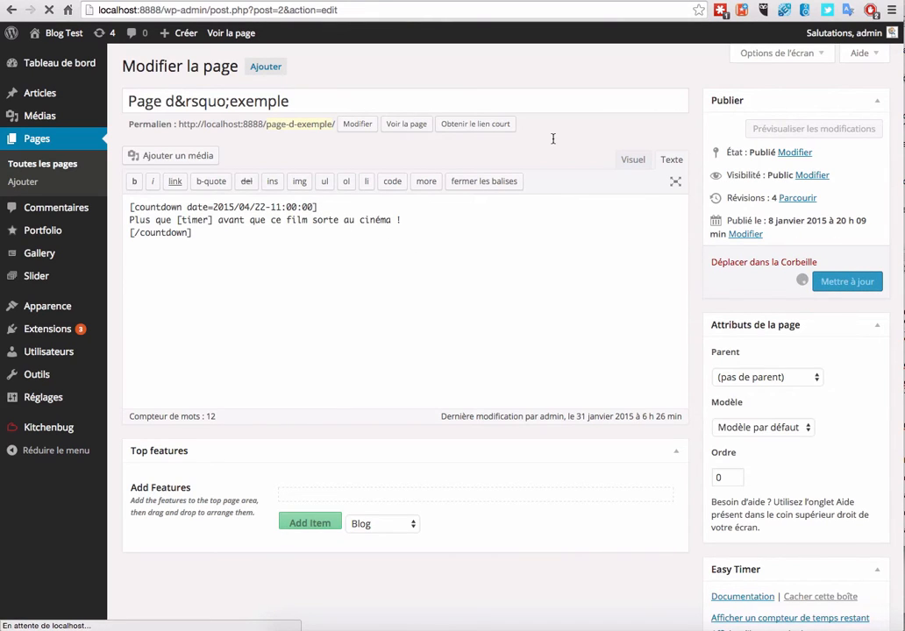
# - View the published example page, check its remaining-time counter, and return to the page editor
pyautogui.click(406, 163)
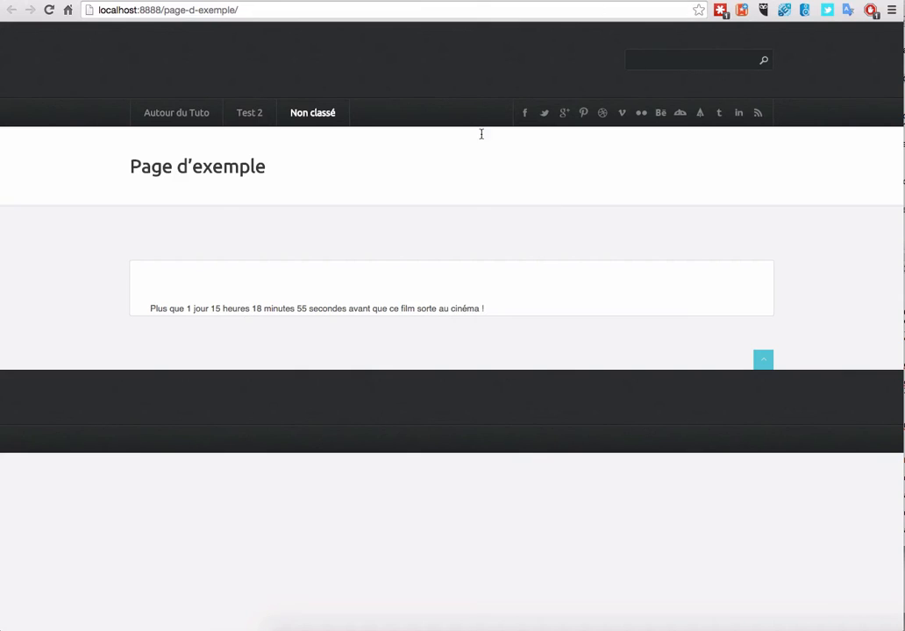
pyautogui.moveTo(188, 309); pyautogui.dragTo(344, 309)
pyautogui.click(343, 310)
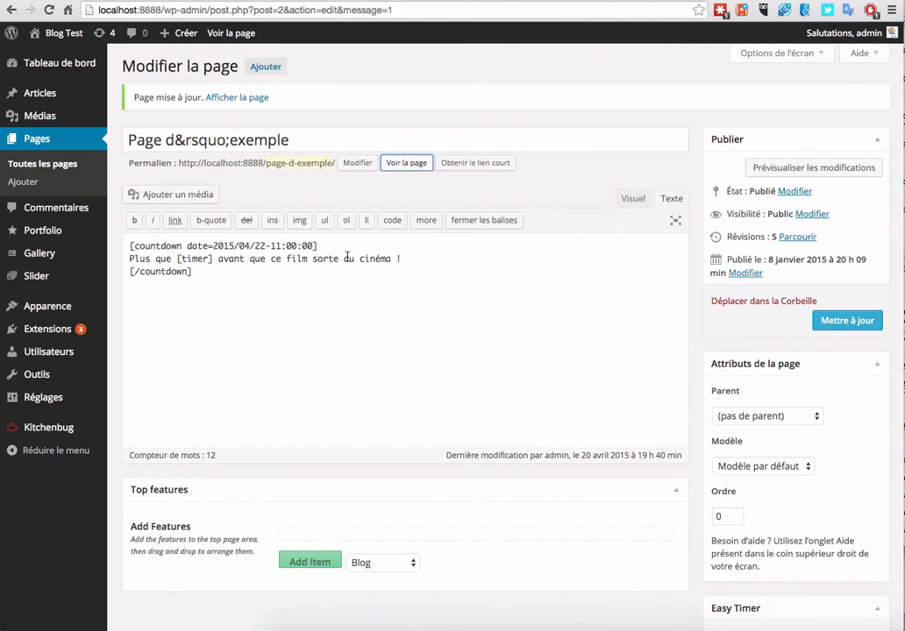
# - Change the day in the countdown shortcode to 19, making the date 2015/04/19-11:00:00, and update the page
pyautogui.doubleClick(306, 259)
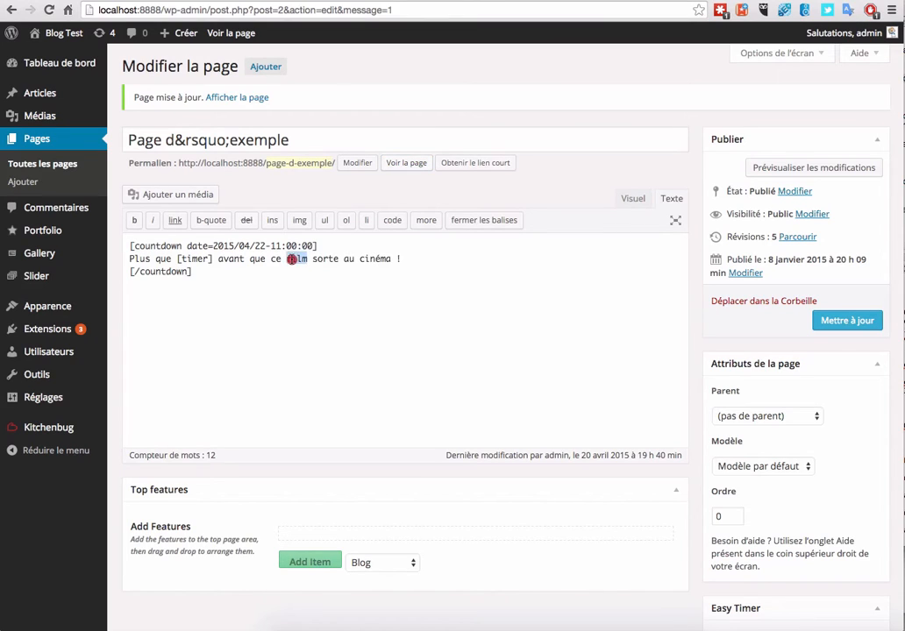
pyautogui.click(431, 259)
pyautogui.click(429, 294)
pyautogui.press('Return')
pyautogui.click(255, 246)
pyautogui.press('BackSpace')
pyautogui.press('BackSpace')
pyautogui.write('1')
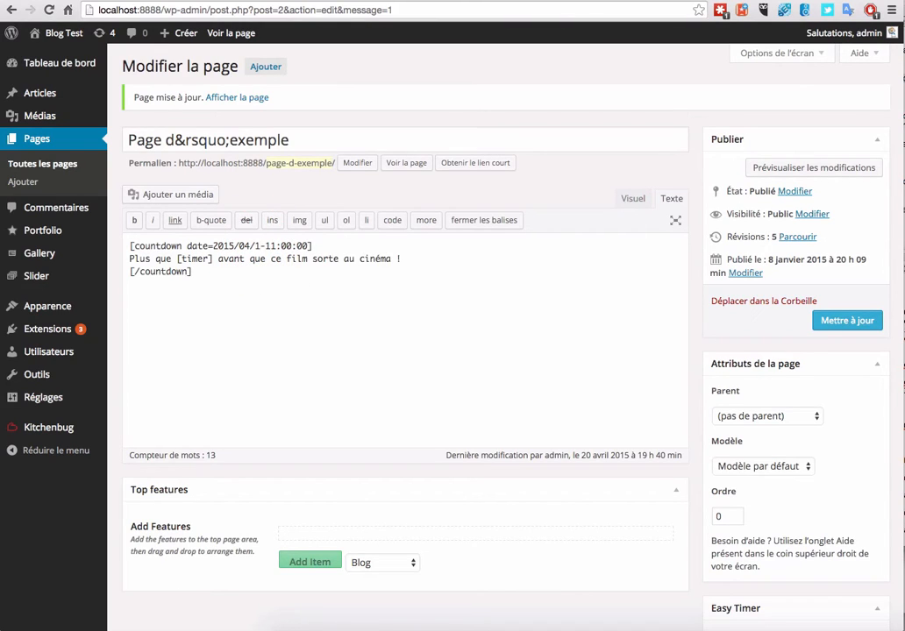
pyautogui.write('9')
pyautogui.click(844, 320)
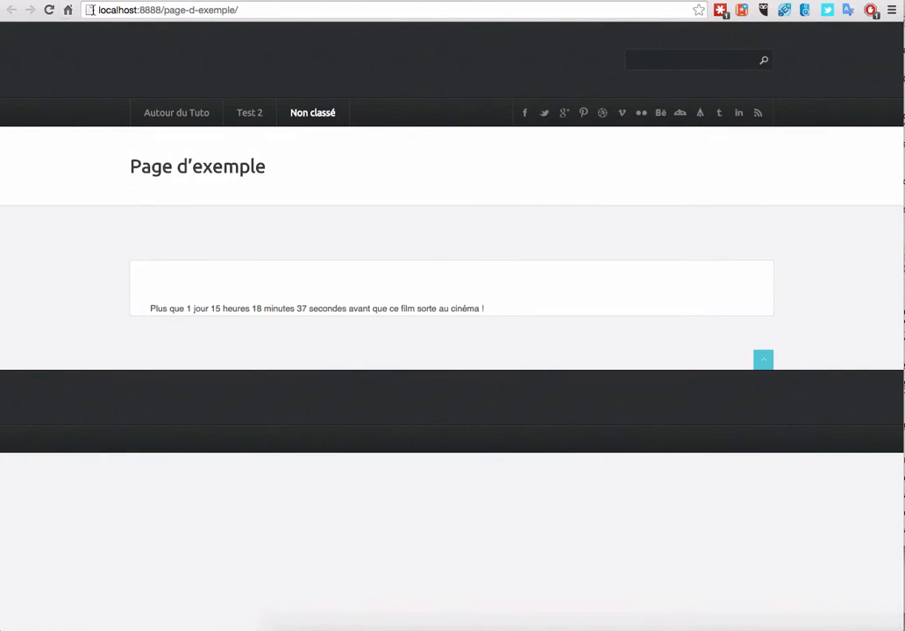
# - Reload the published example page to check the countdown with its past date, and return to the page editor
pyautogui.click(50, 10)
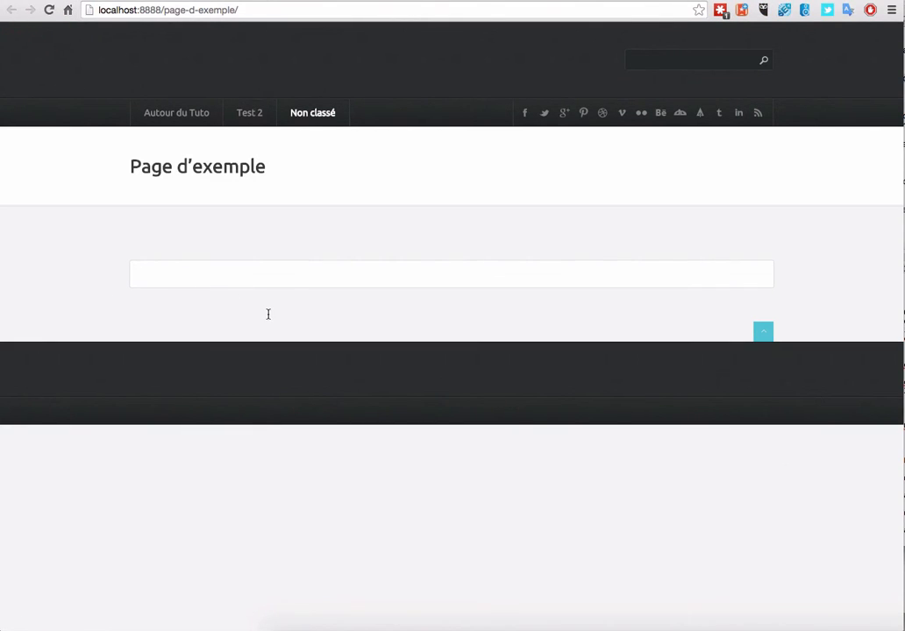
pyautogui.click(622, 1)
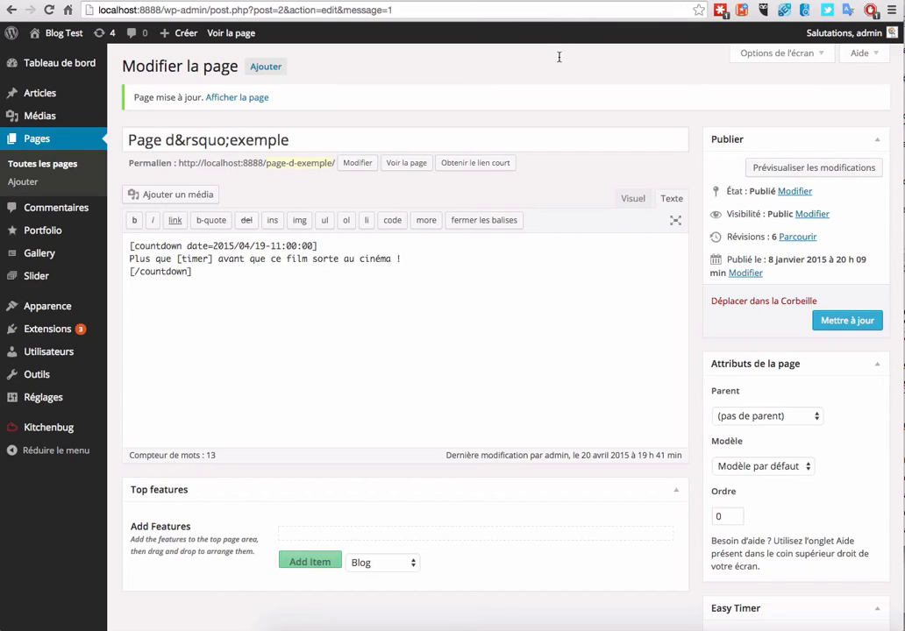
# - Copy the example shortcode with the [after] tag from section 3.3, Substitution Automatique de Contenu, of the Easy Timer documentation
pyautogui.click(520, 0)
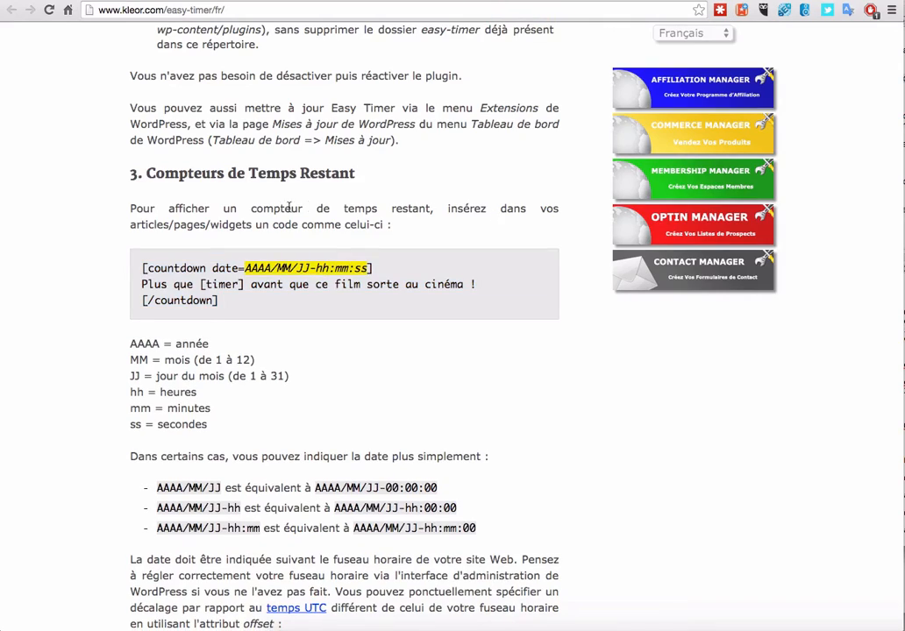
pyautogui.scroll(-5, 289, 206)
pyautogui.click(194, 245)
pyautogui.scroll(-2, 128, 251)
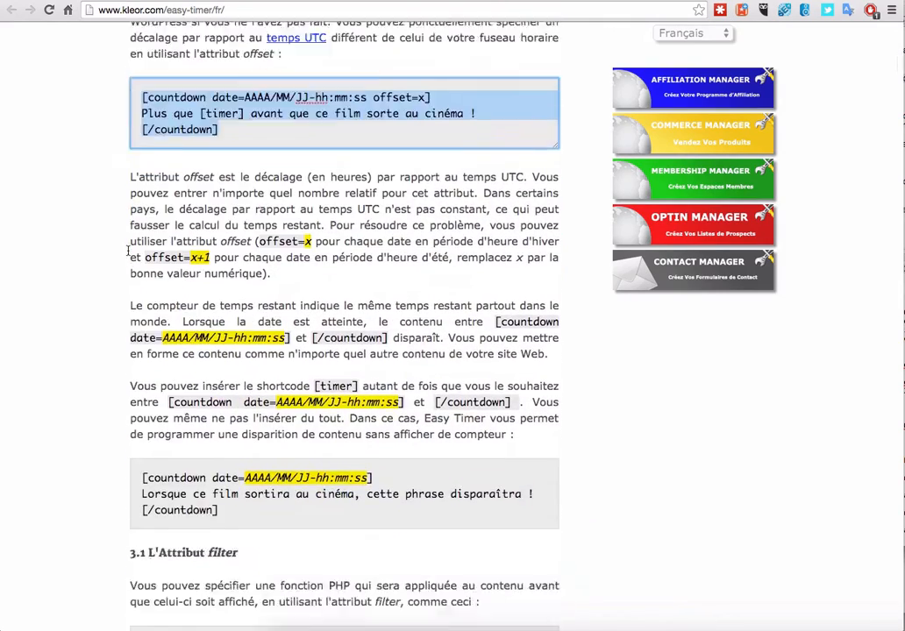
pyautogui.scroll(-8, 114, 245)
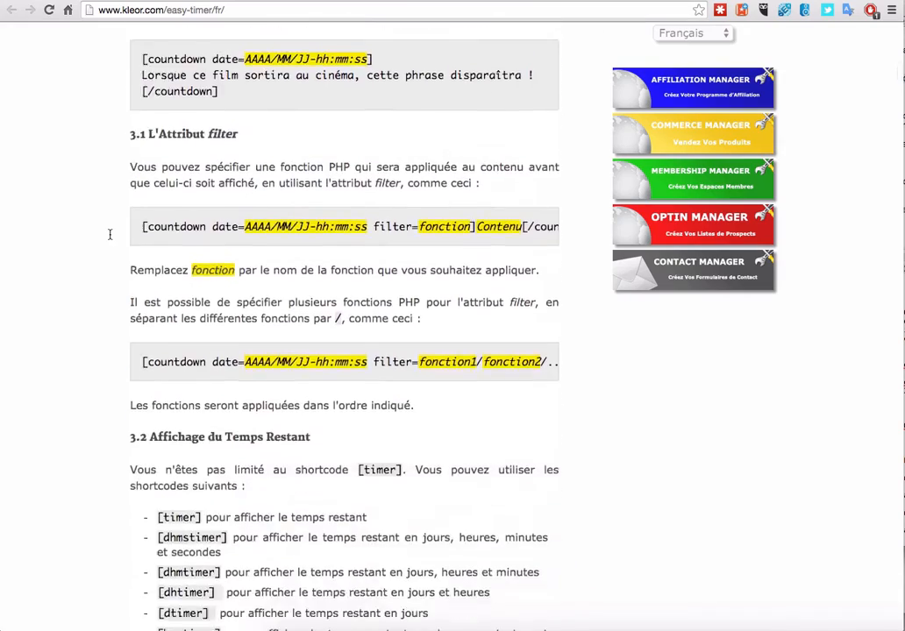
pyautogui.scroll(-20, 109, 235)
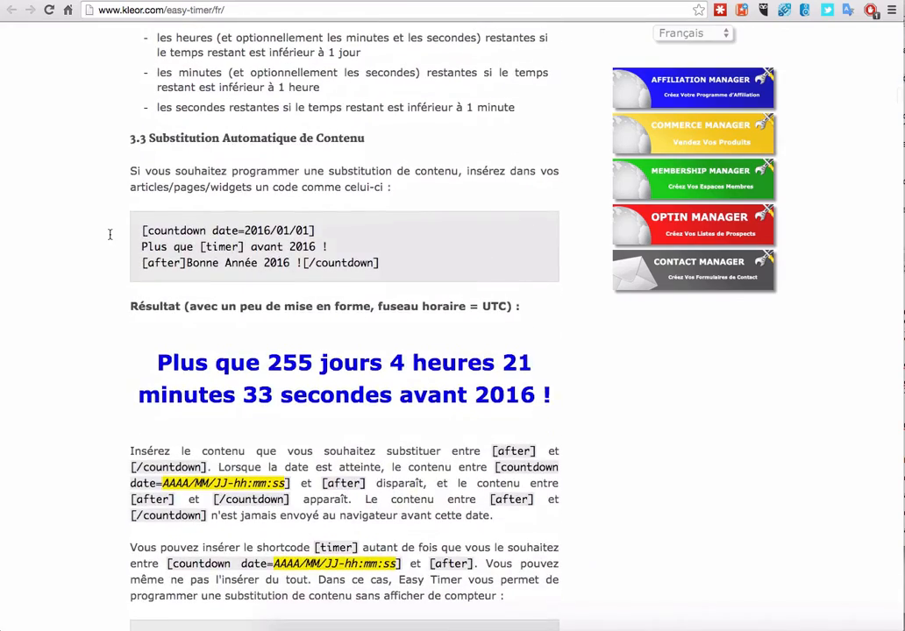
pyautogui.click(194, 235)
pyautogui.press('super+c')
pyautogui.click(192, 231)
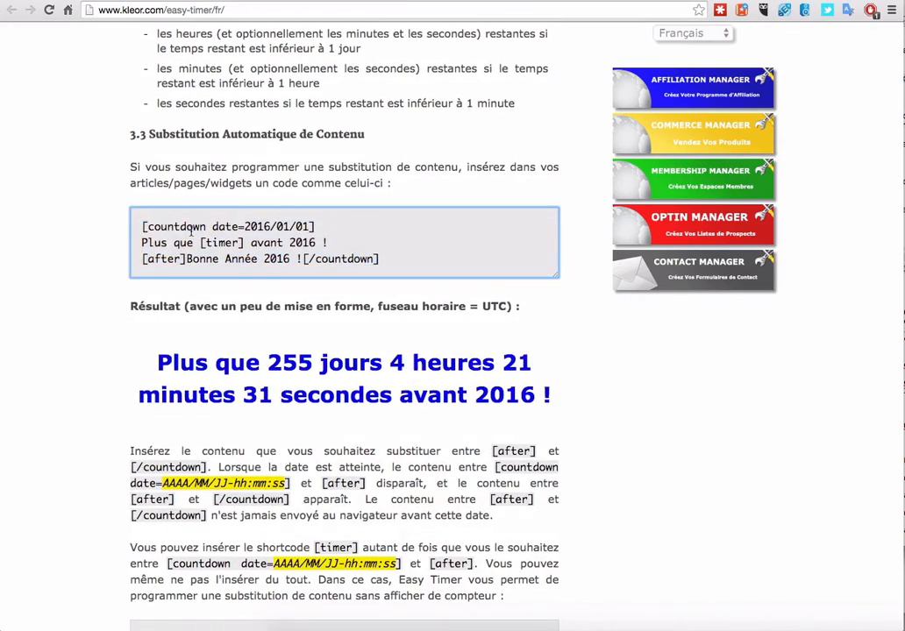
pyautogui.moveTo(143, 226); pyautogui.dragTo(441, 262)
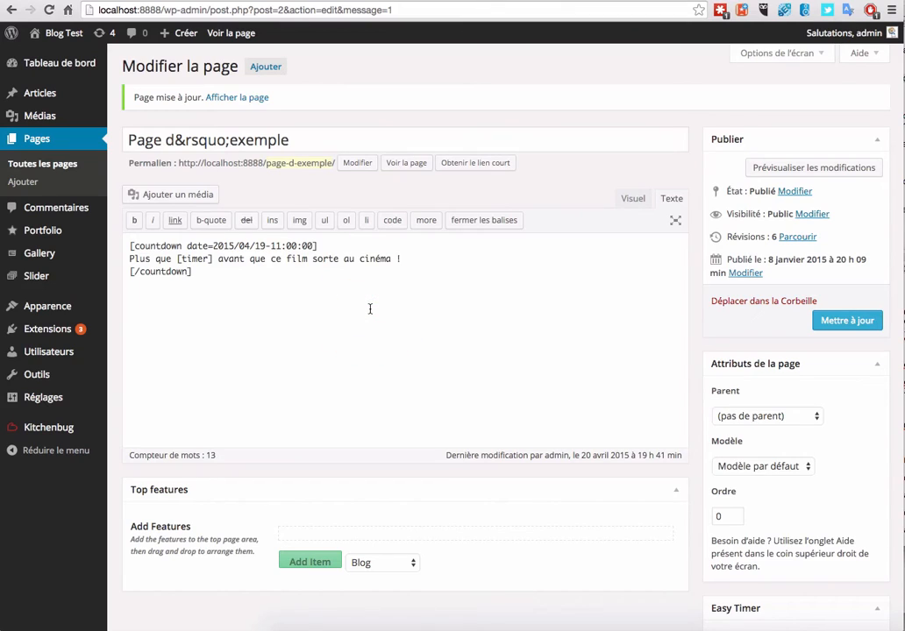
# - Paste the copied 2016/01/01 countdown shortcode below the existing one in the example page's content and update the page
pyautogui.press('super+v')
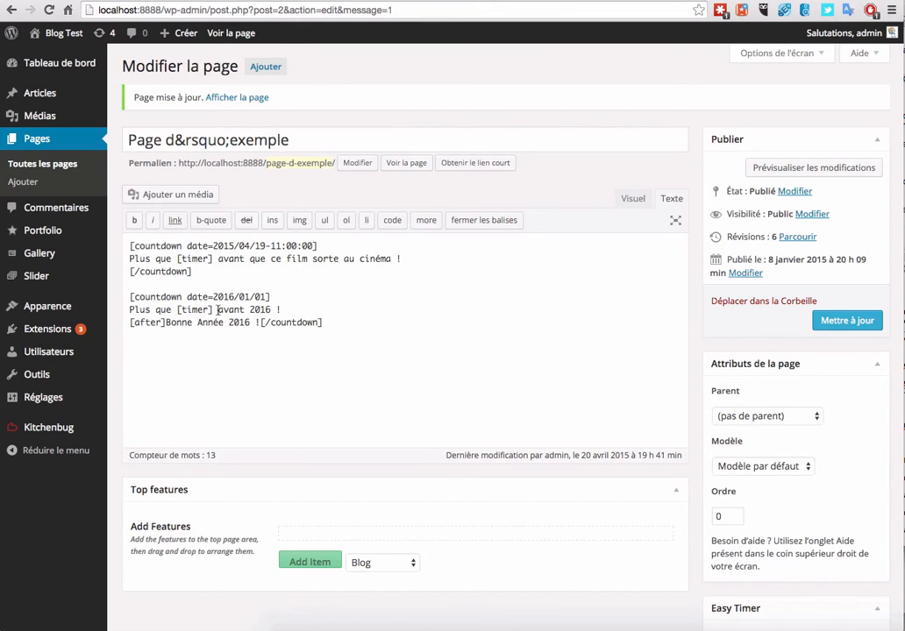
pyautogui.tripleClick(136, 310)
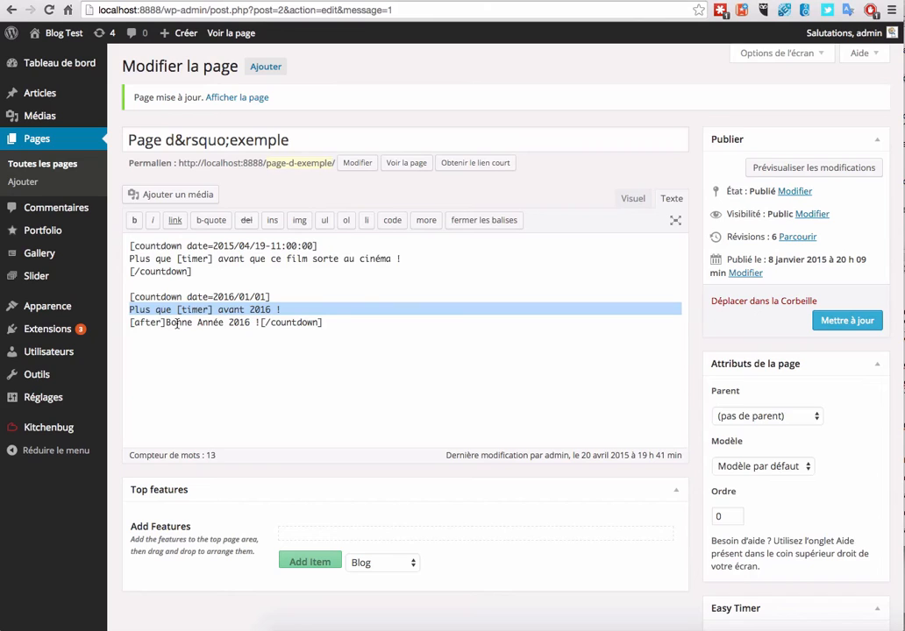
pyautogui.moveTo(166, 323); pyautogui.dragTo(256, 323)
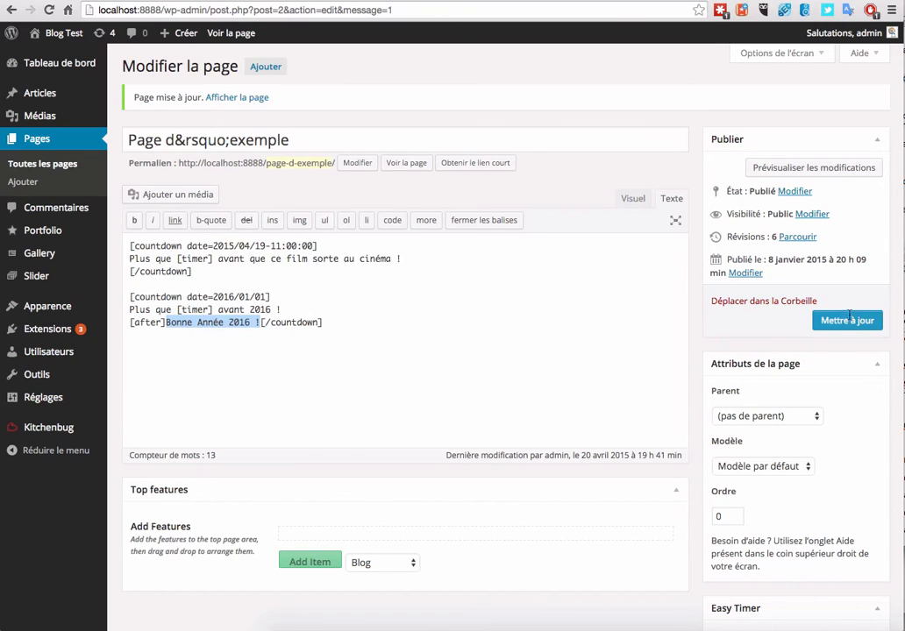
pyautogui.click(861, 318)
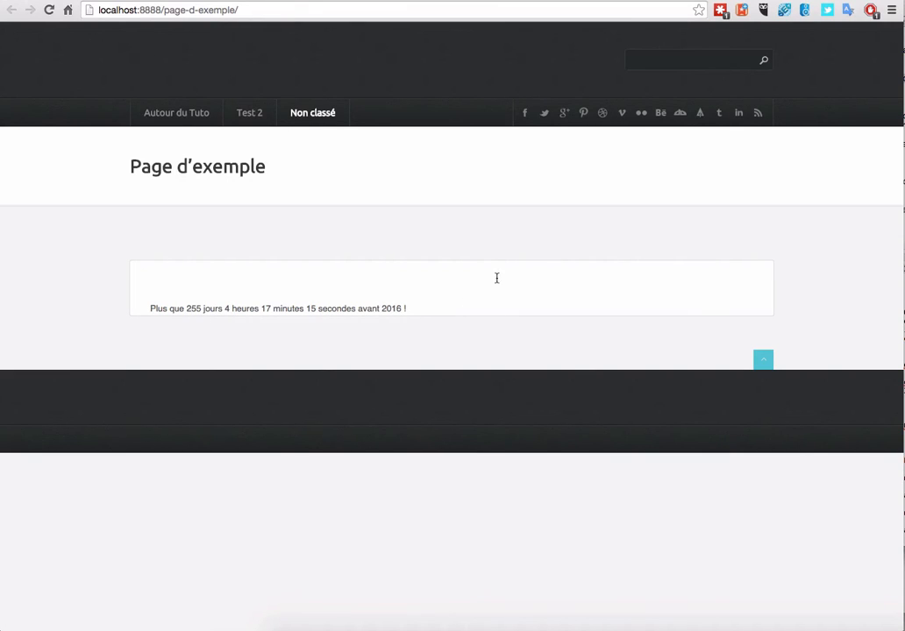
# - In the second countdown shortcode, set the date to 2015/01/01 and the after-text to "Bonne Année 2015 !", and update the page
pyautogui.click(639, 1)
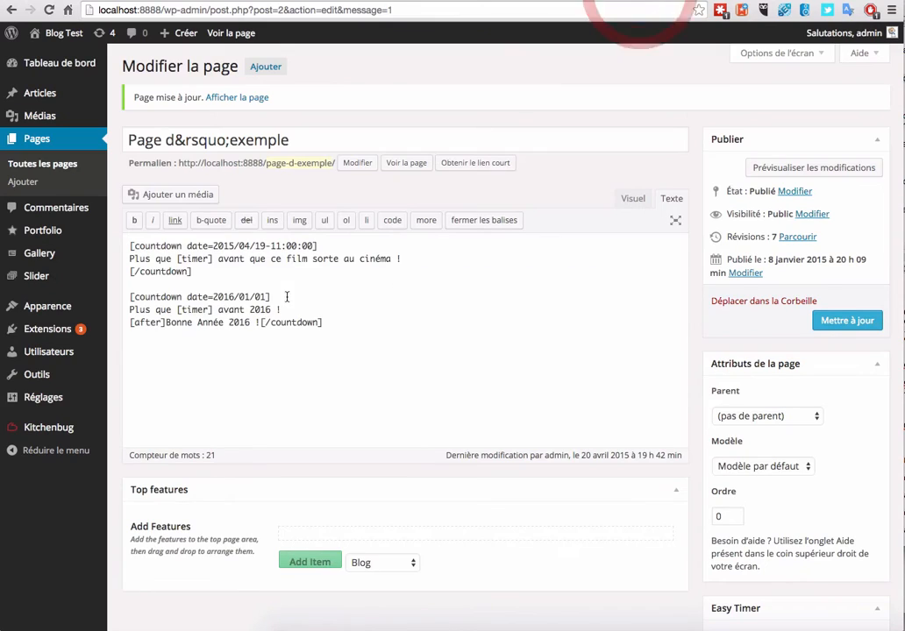
pyautogui.click(228, 297)
pyautogui.press('BackSpace')
pyautogui.write('5')
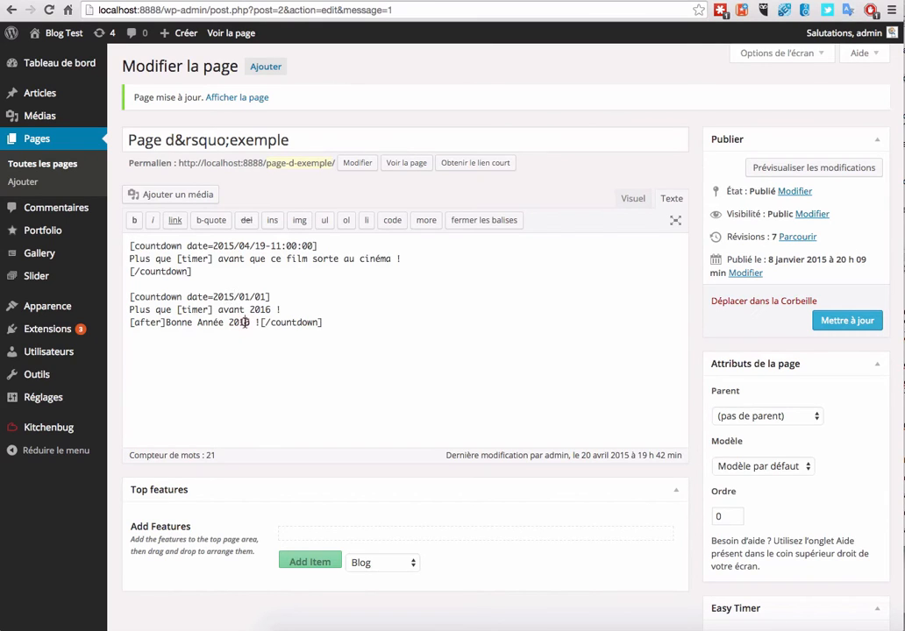
pyautogui.click(245, 323)
pyautogui.press('BackSpace')
pyautogui.write('5')
pyautogui.click(846, 319)
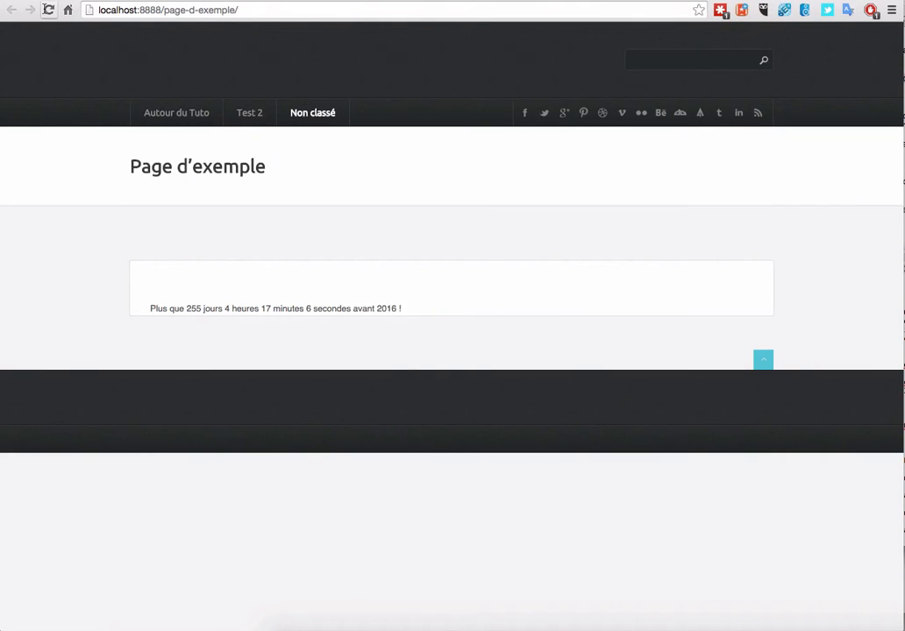
# - Reload the published example page to check the second countdown's replacement text, and return to the page editor
pyautogui.click(46, 9)
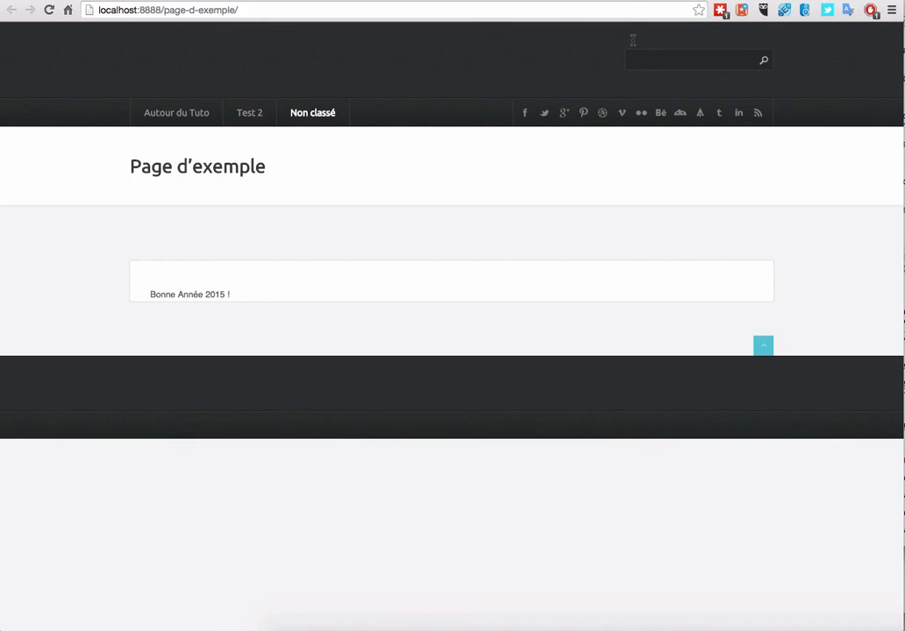
pyautogui.click(629, 1)
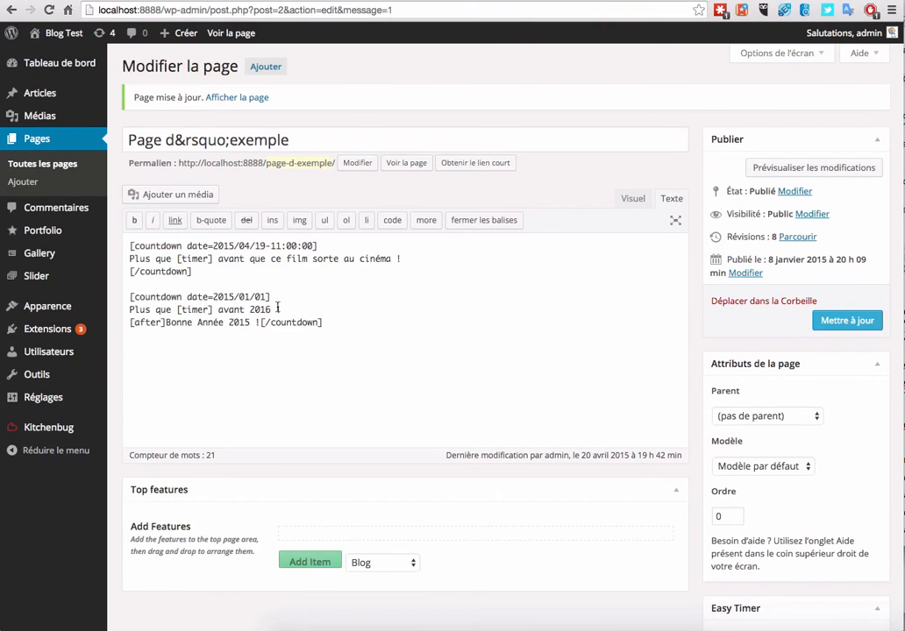
# - Set the second countdown shortcode's date to 2015/04/22
pyautogui.click(231, 297)
pyautogui.press('BackSpace')
pyautogui.write('5')
pyautogui.click(249, 298)
pyautogui.press('BackSpace')
pyautogui.write('4')
pyautogui.click(264, 297)
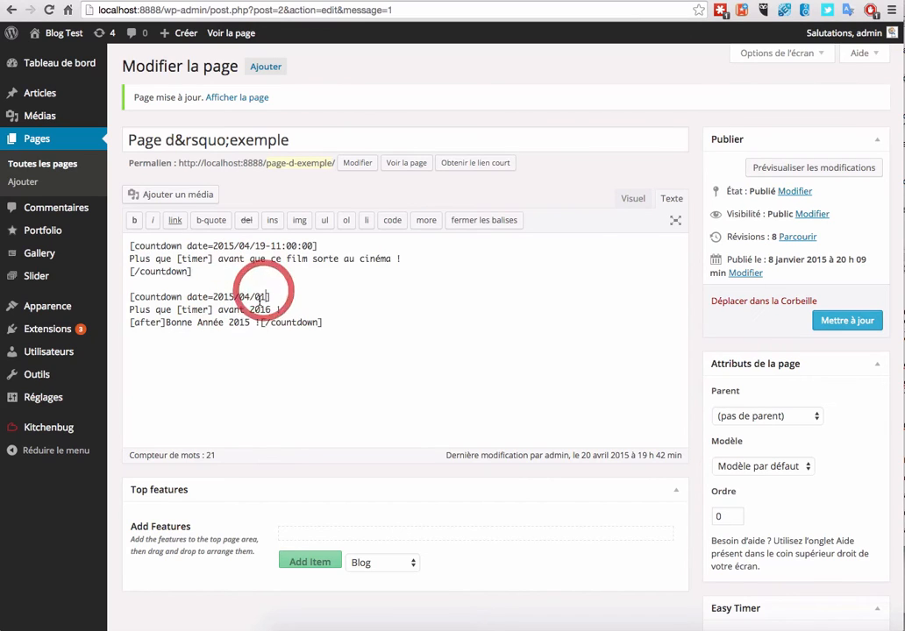
pyautogui.press('BackSpace')
pyautogui.press('BackSpace')
pyautogui.write('22')
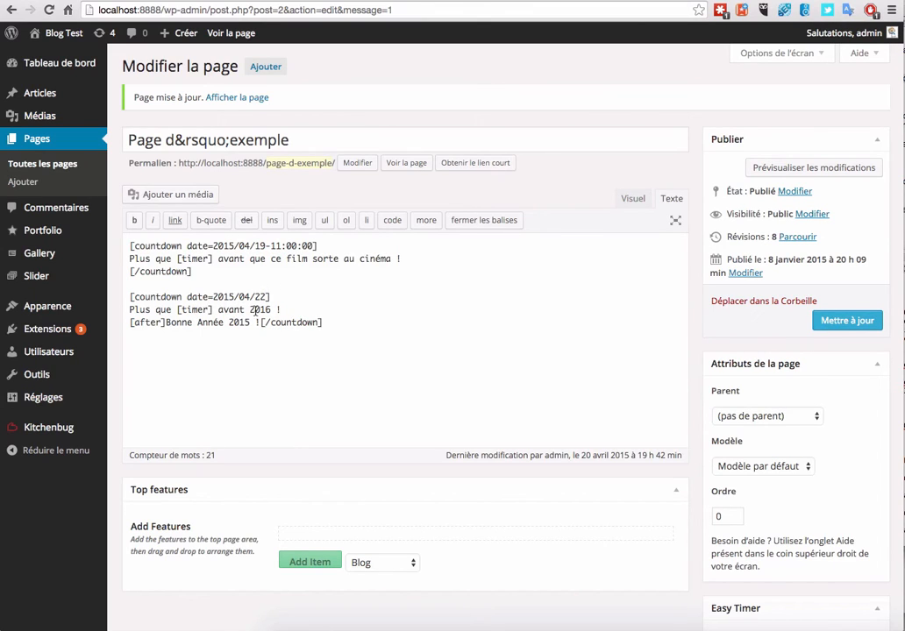
# - Reword the second countdown to "avant la fin de la promo !" with the after-text "Promo terminée !", and update the page
pyautogui.doubleClick(260, 310)
pyautogui.write('la fin de la promo')
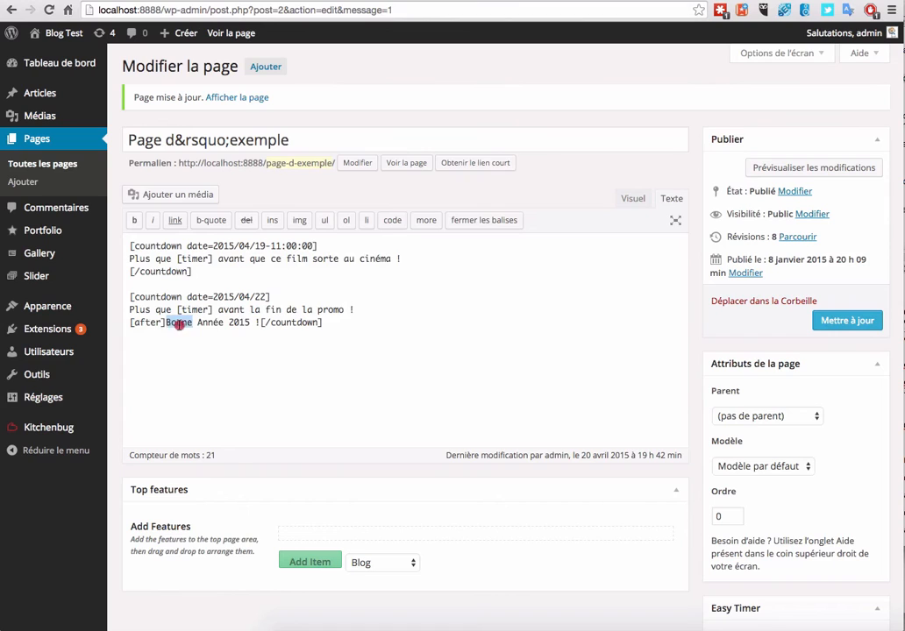
pyautogui.moveTo(166, 323); pyautogui.dragTo(254, 322)
pyautogui.write('Prom')
pyautogui.write('o terminé')
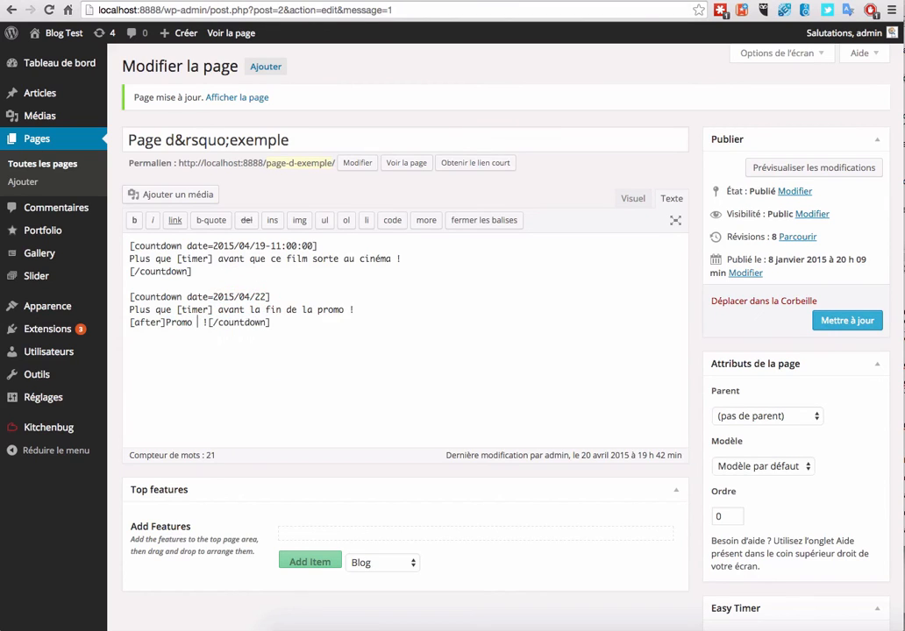
pyautogui.write('e')
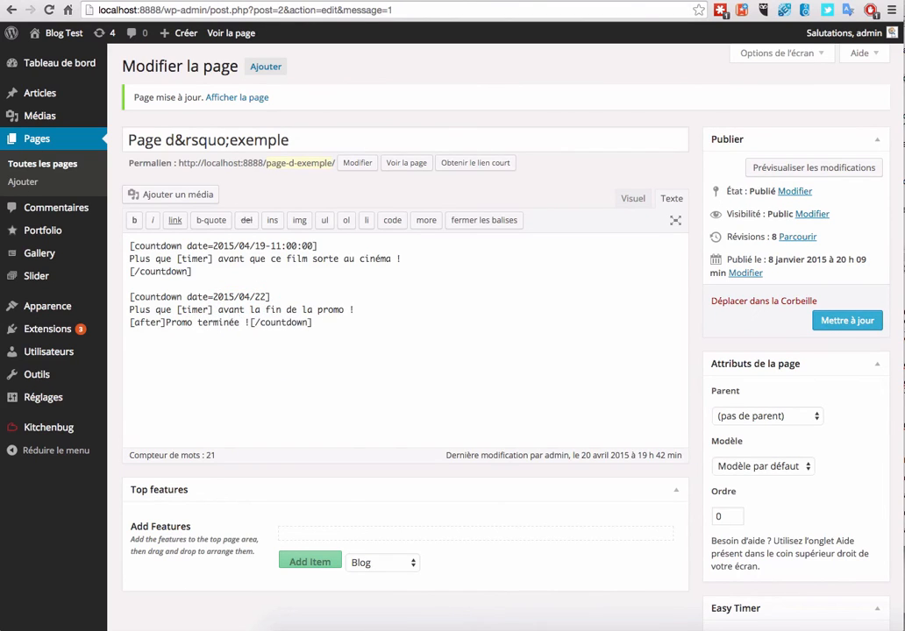
pyautogui.click(817, 318)
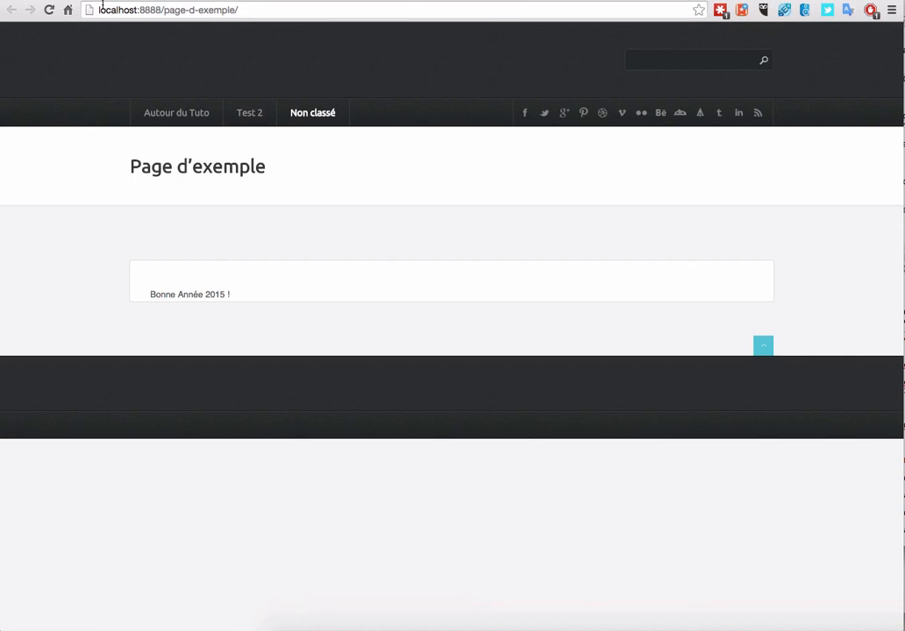
# - Reload the published example page to check the promo countdown, and return to the page editor
pyautogui.click(48, 9)
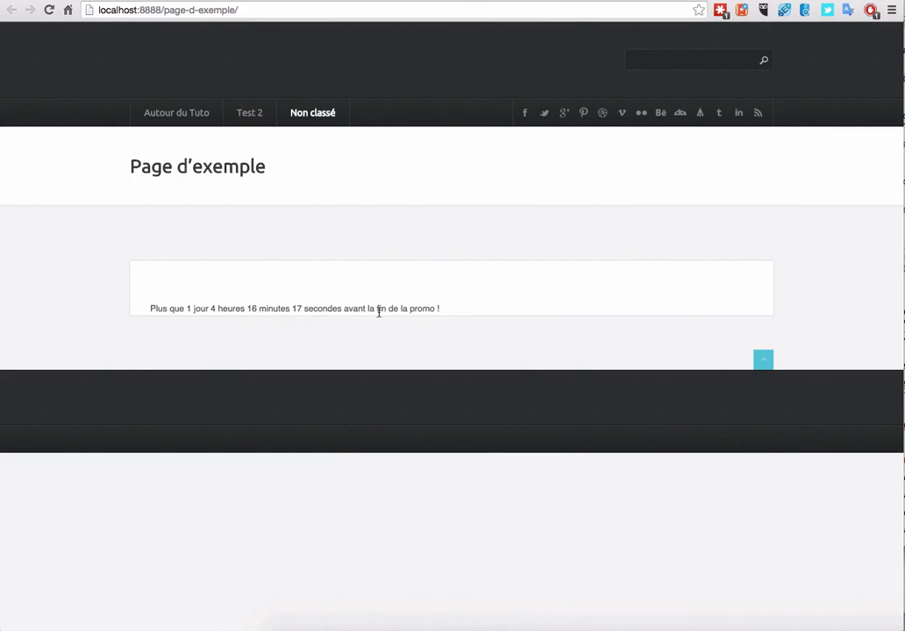
pyautogui.click(621, 1)
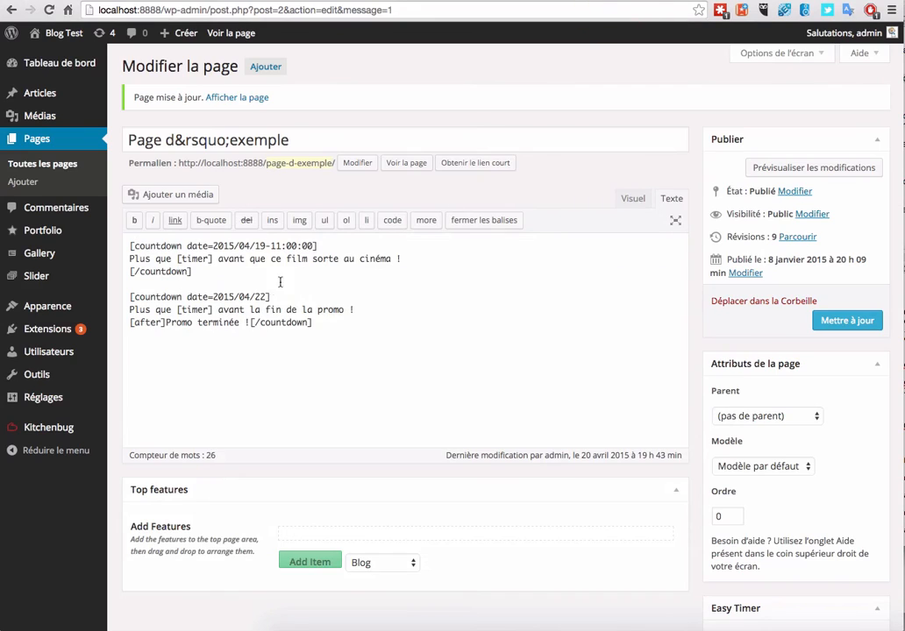
# - Change the promo countdown's day to 19, making its date 2015/04/19, and update the page
pyautogui.click(263, 298)
pyautogui.press('BackSpace')
pyautogui.press('BackSpace')
pyautogui.write('19')
pyautogui.click(833, 321)
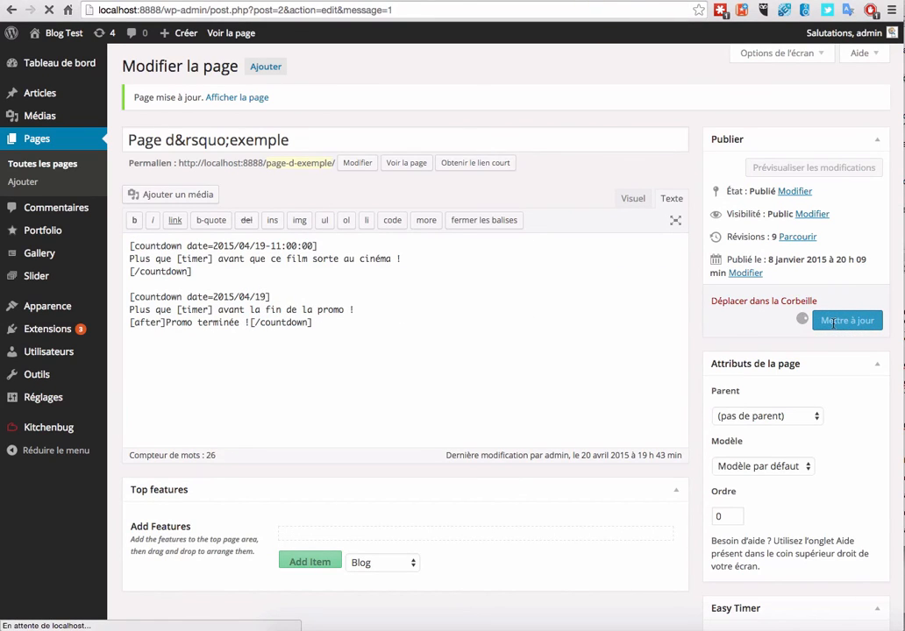
# - Reload the published example page to check what the promo countdown shows with its past date, and return to the page editor
pyautogui.click(438, 1)
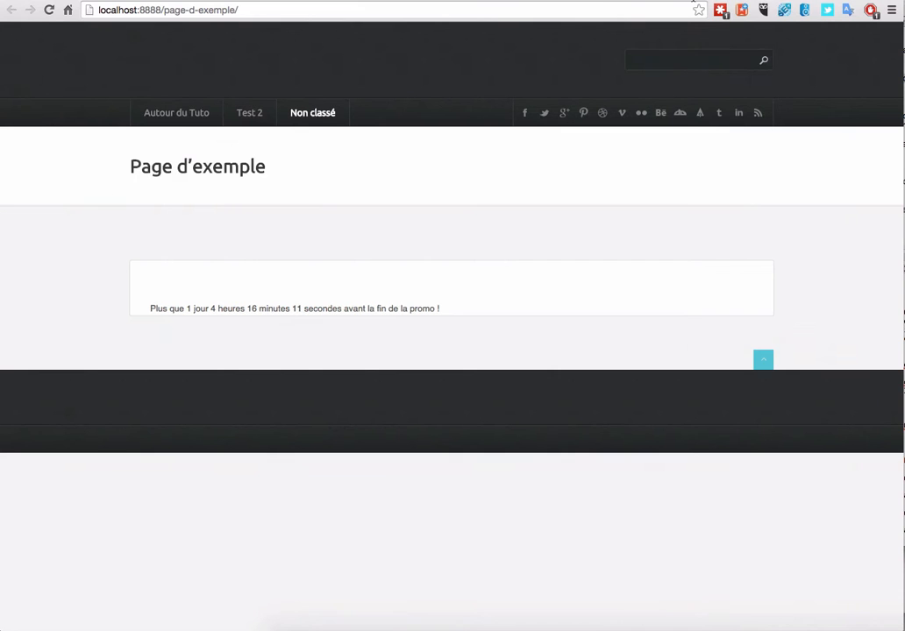
pyautogui.click(47, 12)
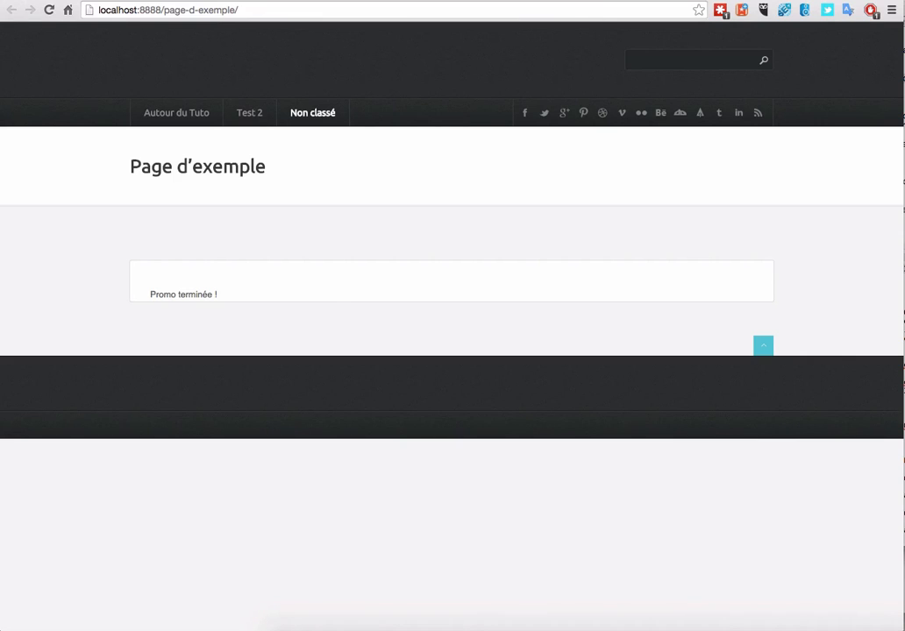
pyautogui.click(487, 1)
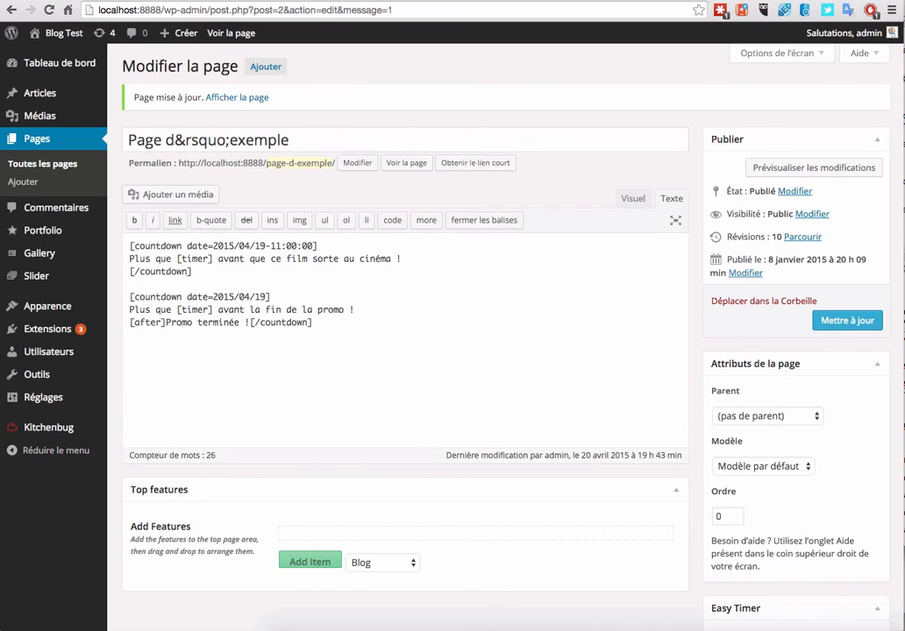
# - Review the Easy Timer documentation's sections on content substitution without a counter, successive counters and periodic counters
pyautogui.click(510, 2)
pyautogui.scroll(-4, 87, 360)
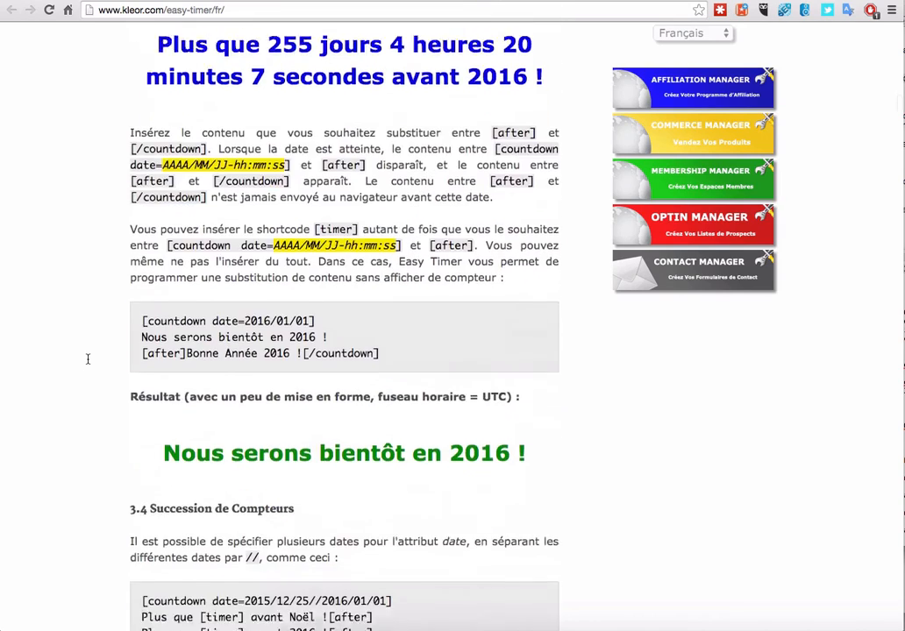
pyautogui.scroll(-5, 87, 360)
pyautogui.scroll(1, 91, 359)
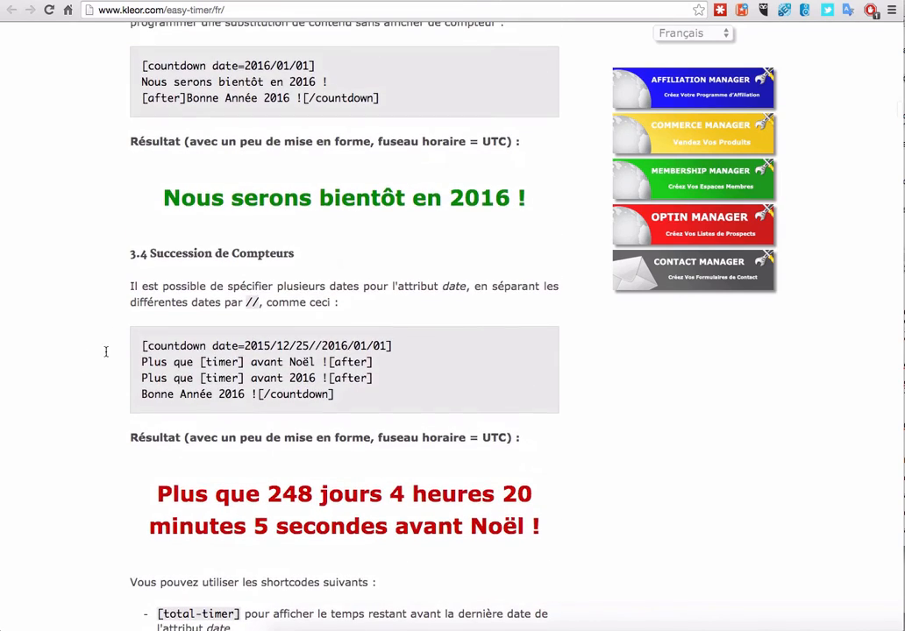
pyautogui.click(221, 99)
pyautogui.scroll(-5, 159, 232)
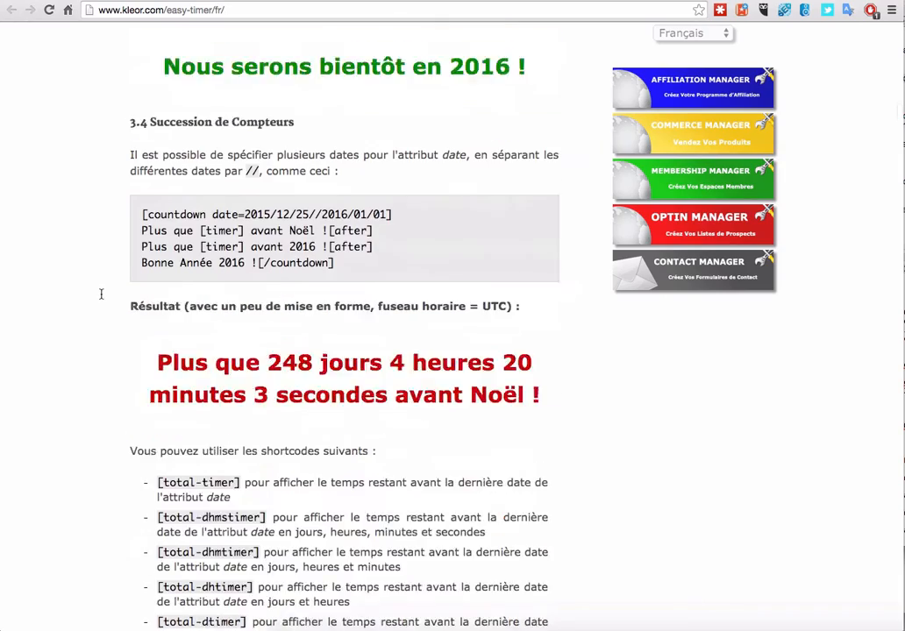
pyautogui.click(241, 139)
pyautogui.scroll(-8, 98, 304)
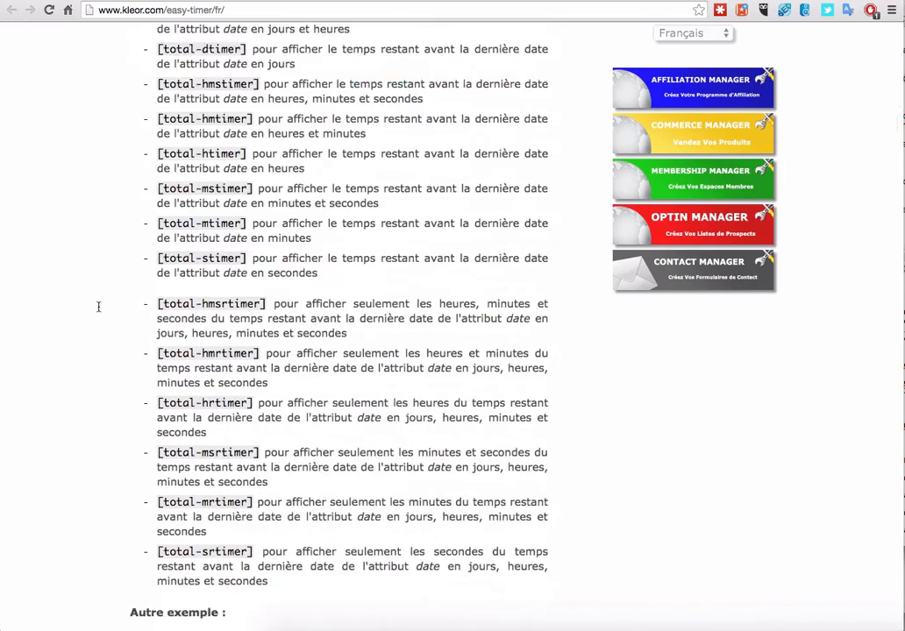
pyautogui.scroll(-5, 98, 305)
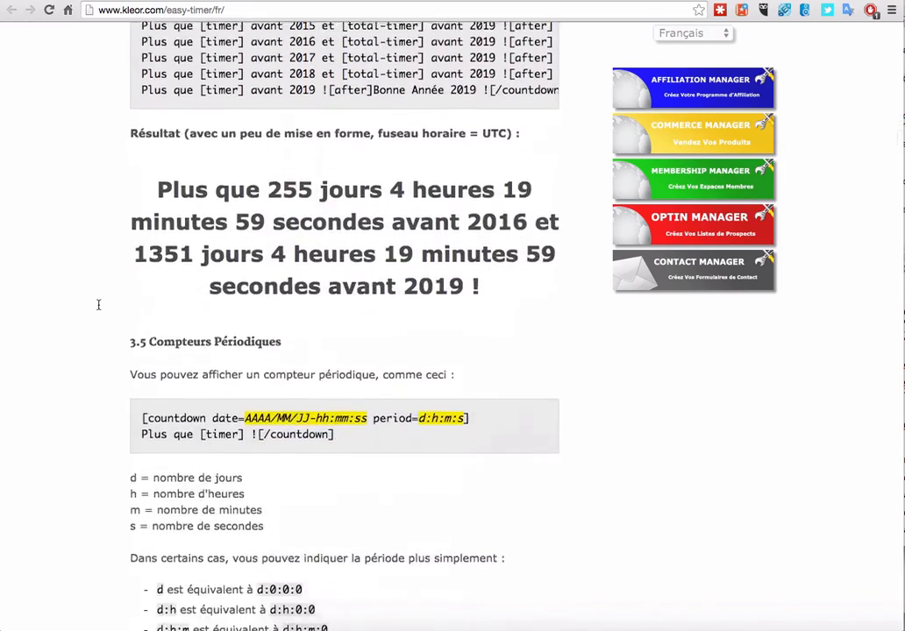
pyautogui.scroll(-6, 97, 235)
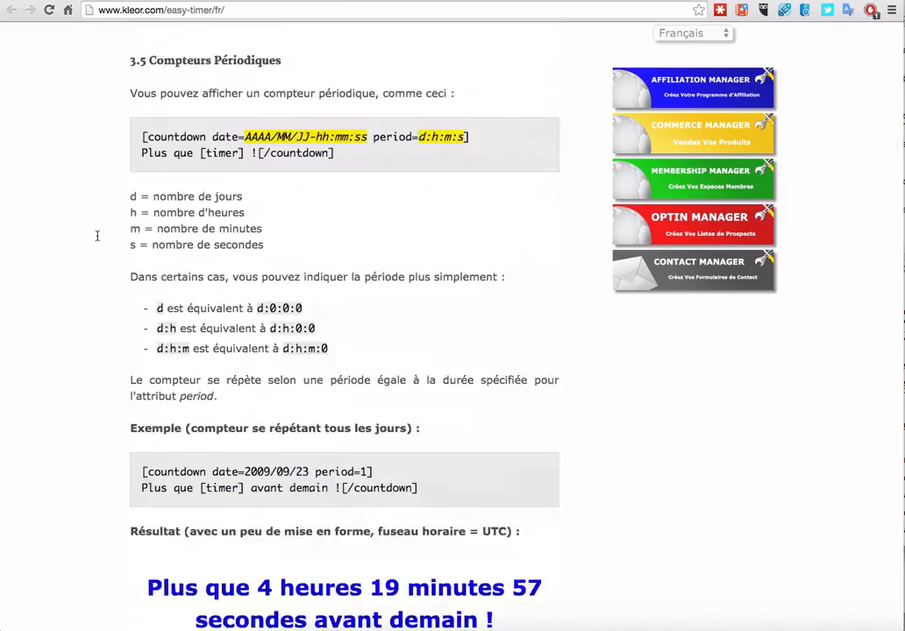
pyautogui.scroll(20, 97, 238)
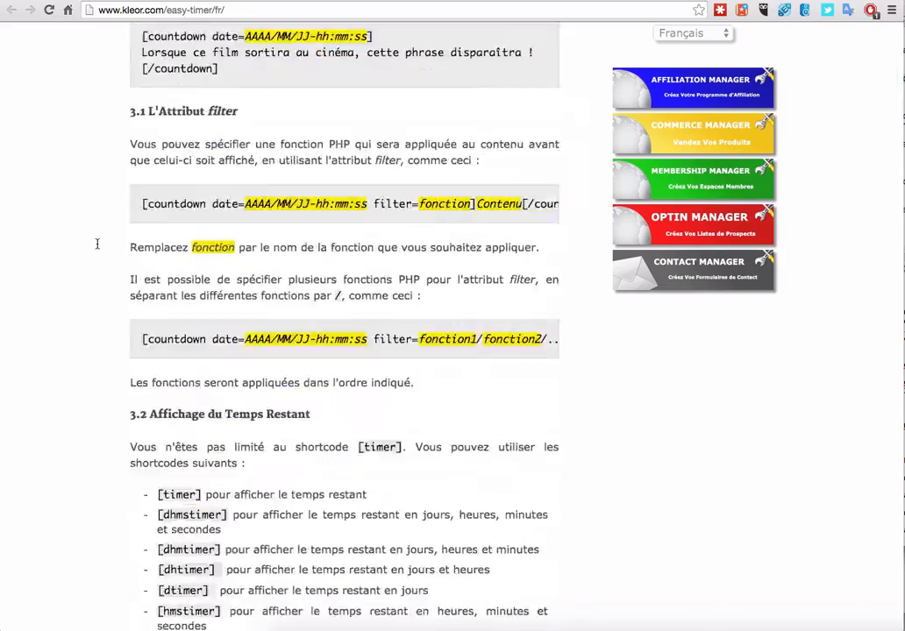